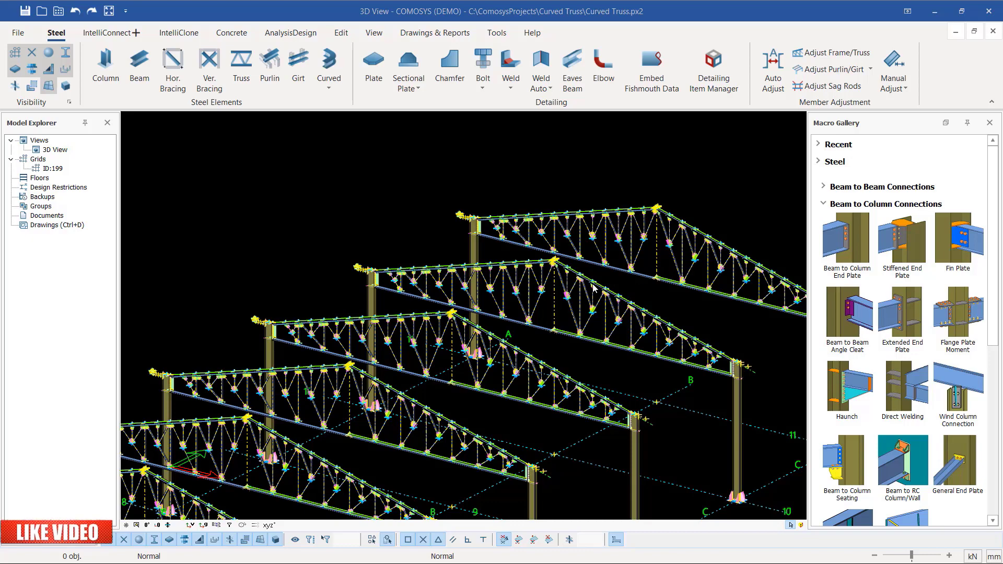
# - Examine the curved truss frames along the building, from the end frame on axis 1 to the one on axis 11
pyautogui.moveTo(527, 272); pyautogui.dragTo(562, 293, button='middle')
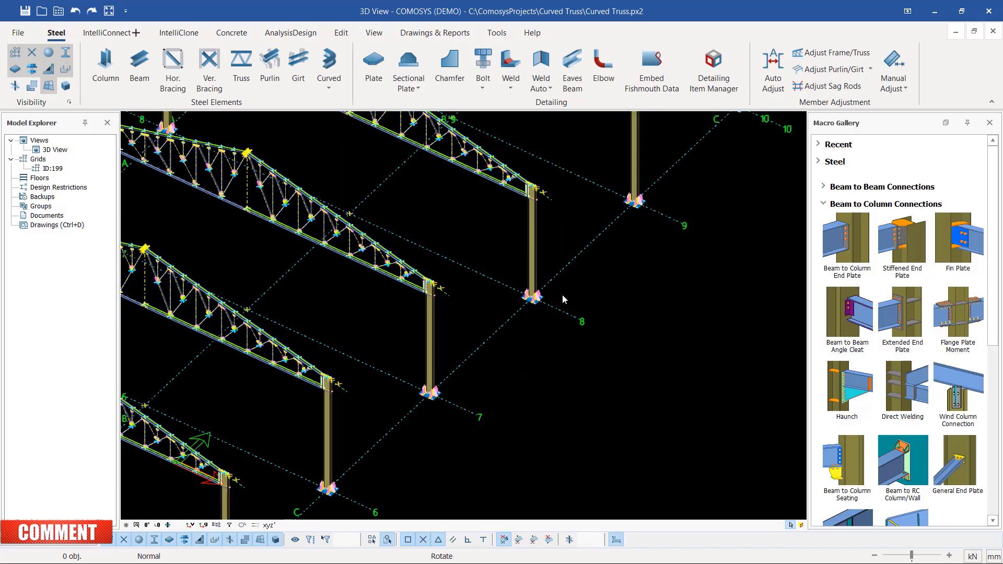
pyautogui.scroll(-3, 562, 293)
pyautogui.scroll(-3, 609, 186)
pyautogui.scroll(8, 347, 395)
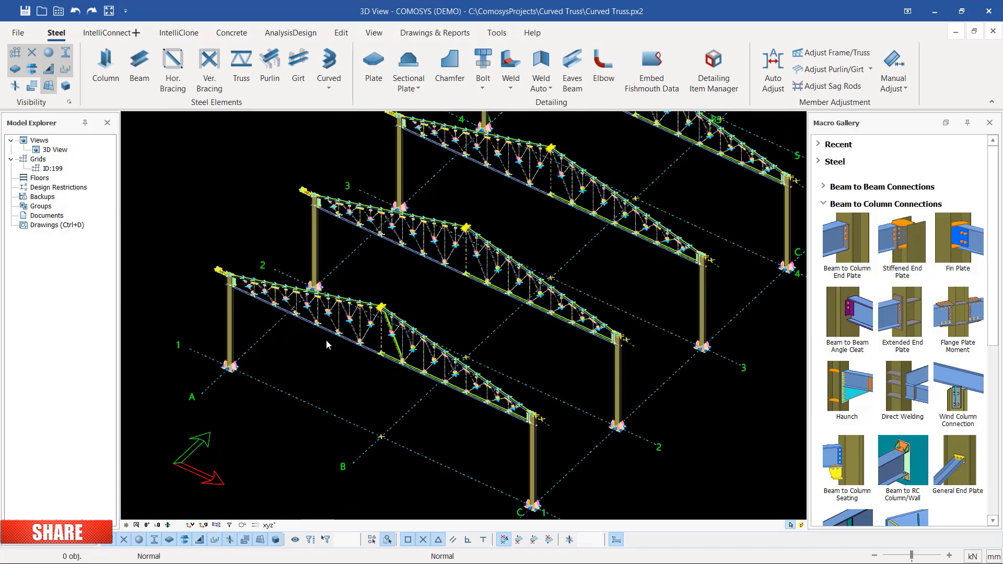
pyautogui.scroll(2, 418, 331)
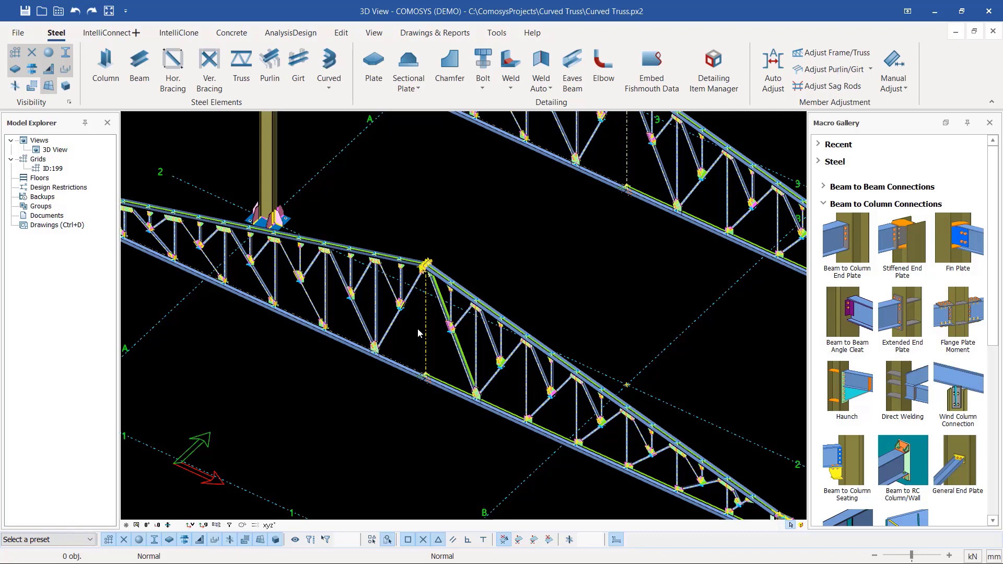
pyautogui.scroll(-3, 393, 323)
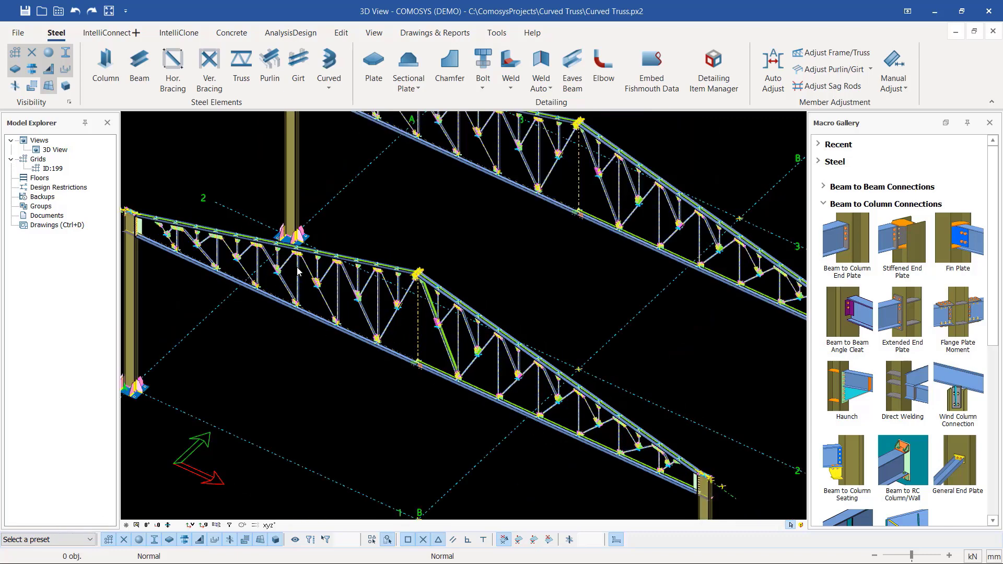
pyautogui.scroll(-1, 261, 290)
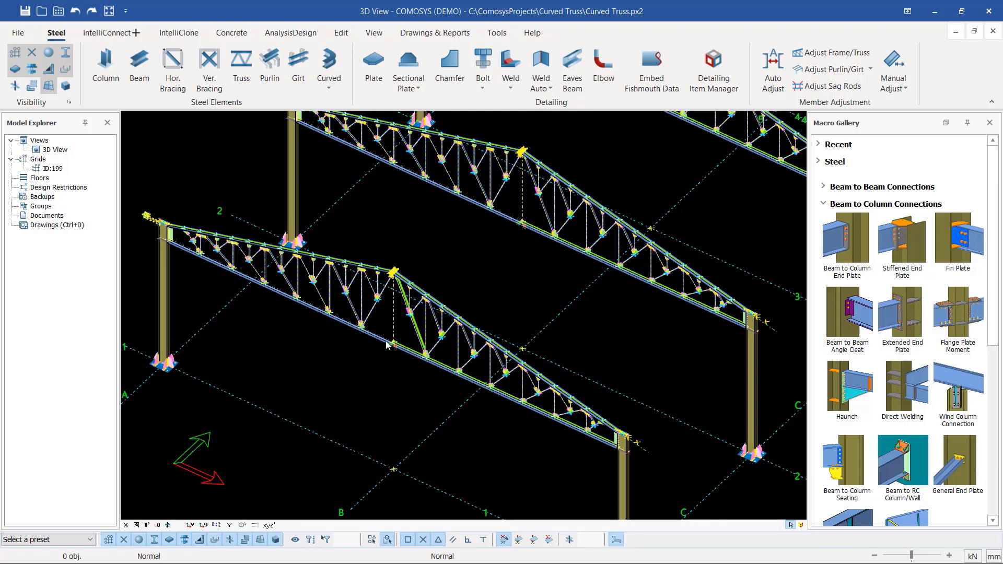
pyautogui.scroll(-6, 312, 383)
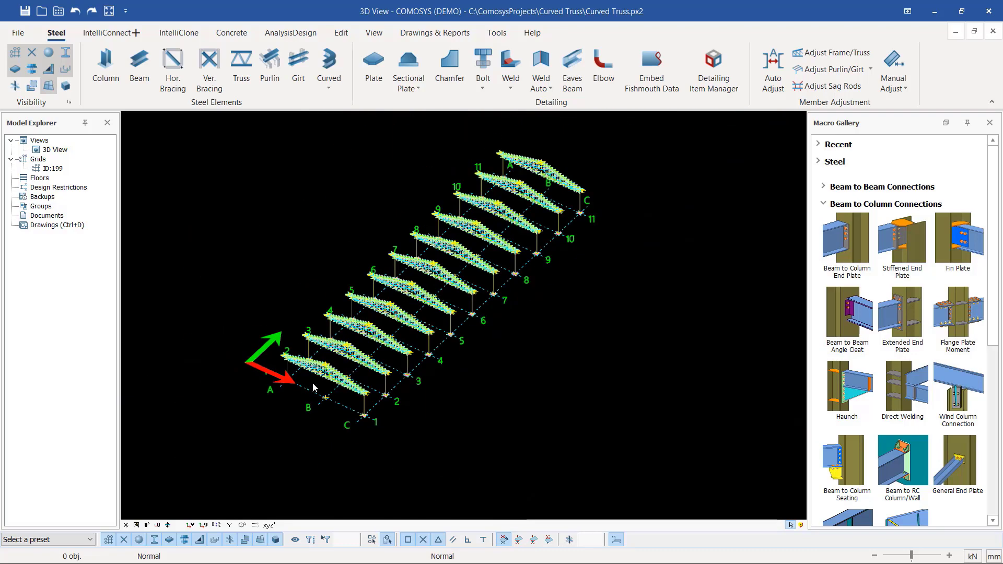
pyautogui.scroll(3, 544, 217)
pyautogui.scroll(4, 544, 217)
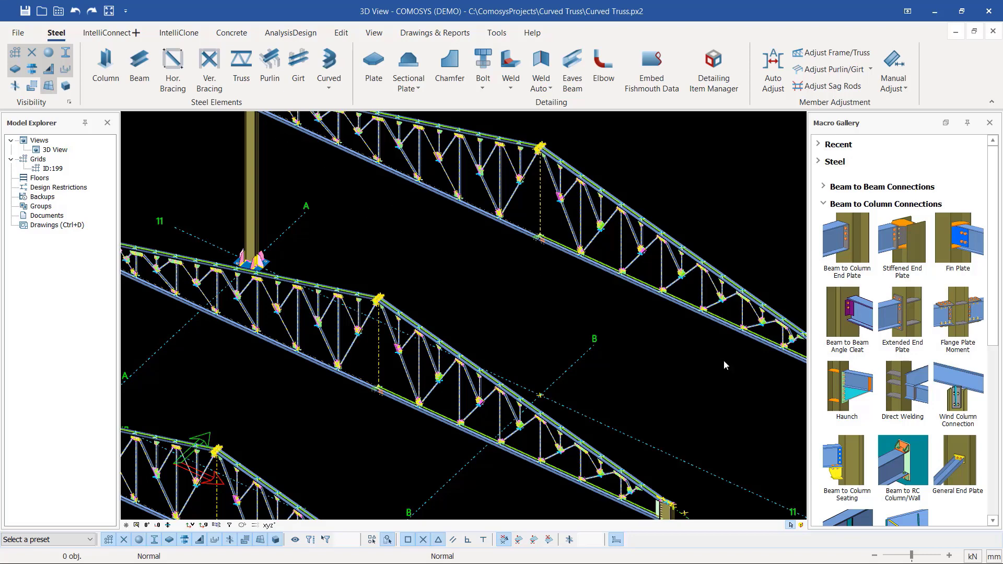
pyautogui.scroll(-5, 601, 302)
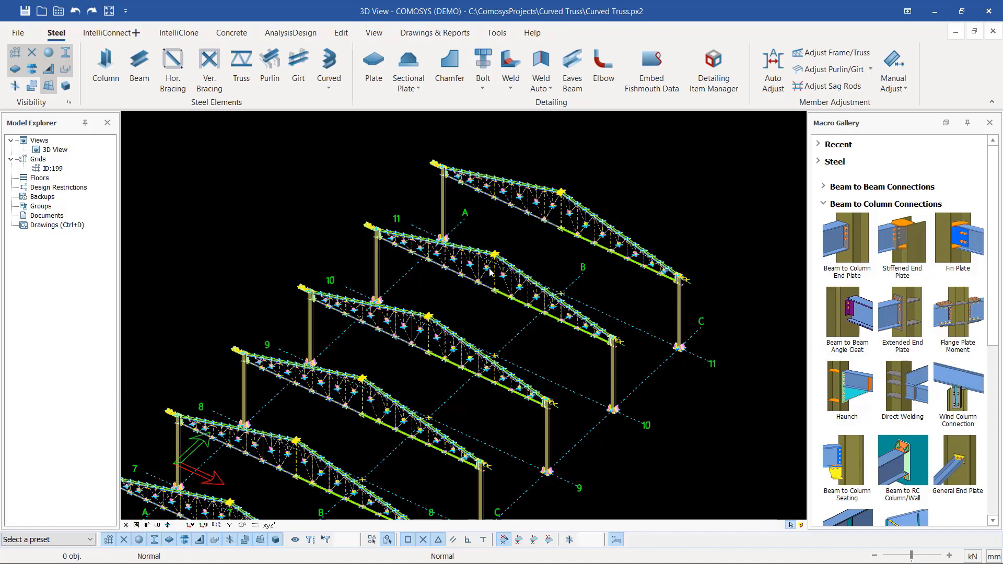
pyautogui.scroll(2, 491, 272)
pyautogui.scroll(5, 689, 287)
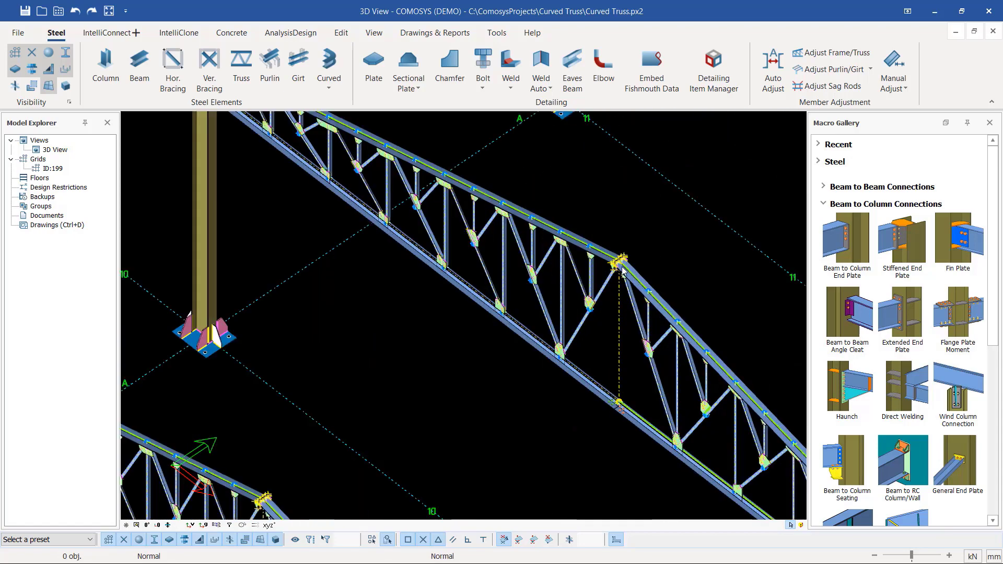
# - Delete the whole end truss frame on axis 11, including its columns and the leftover members
pyautogui.click(620, 262)
pyautogui.moveTo(620, 262); pyautogui.dragTo(586, 280, button='middle')
pyautogui.scroll(-5, 325, 327)
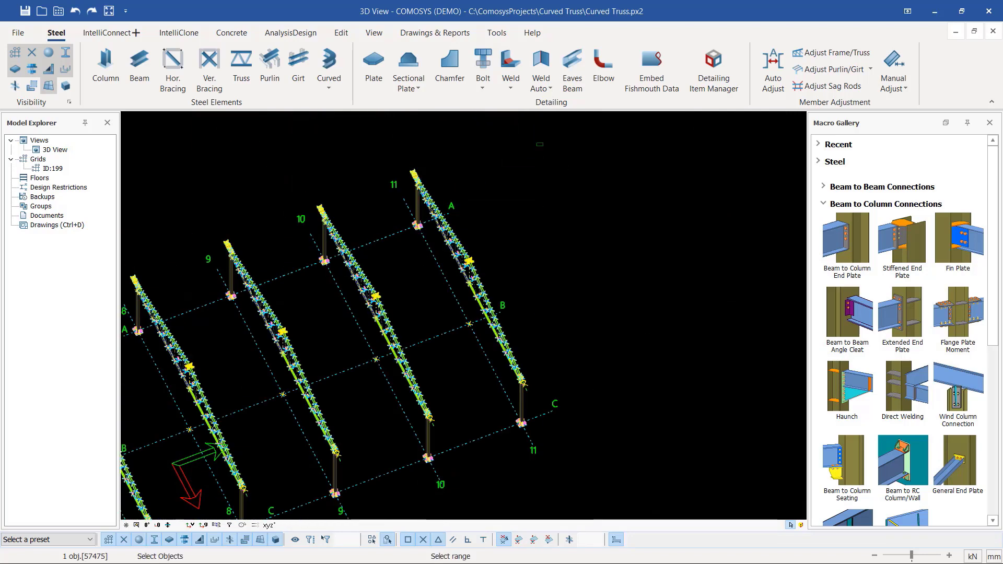
pyautogui.moveTo(541, 146); pyautogui.dragTo(395, 243)
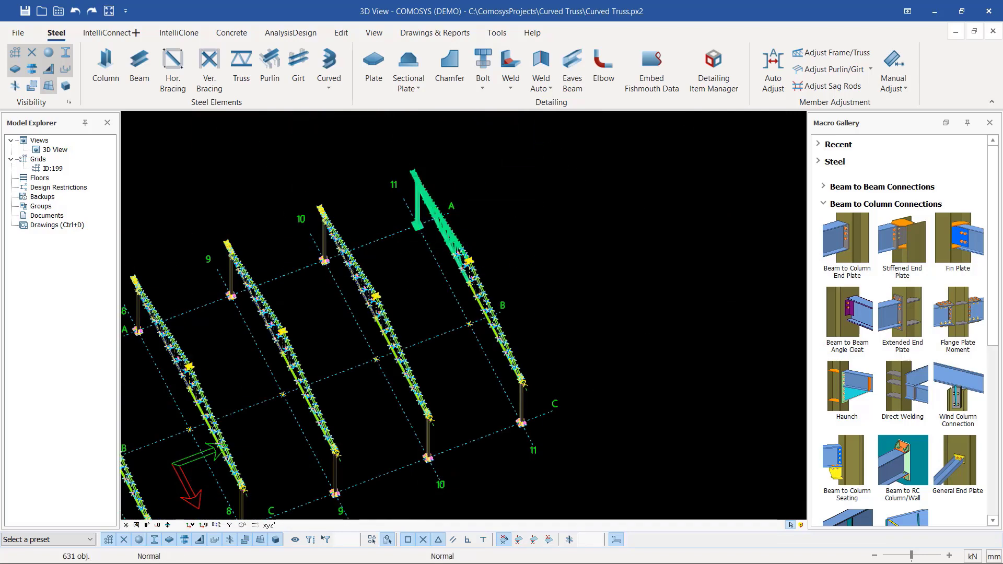
pyautogui.moveTo(625, 186); pyautogui.dragTo(480, 447)
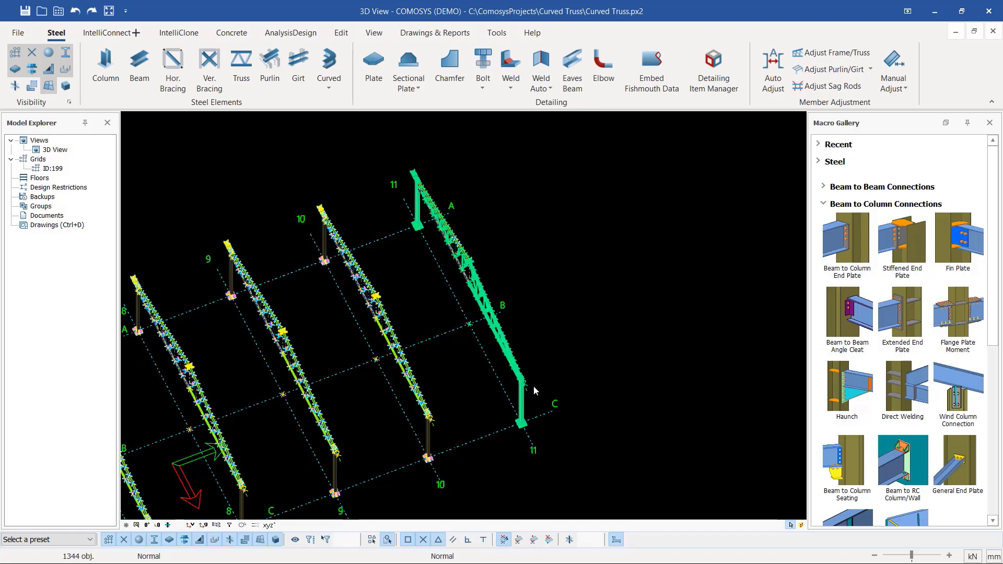
pyautogui.press('Delete')
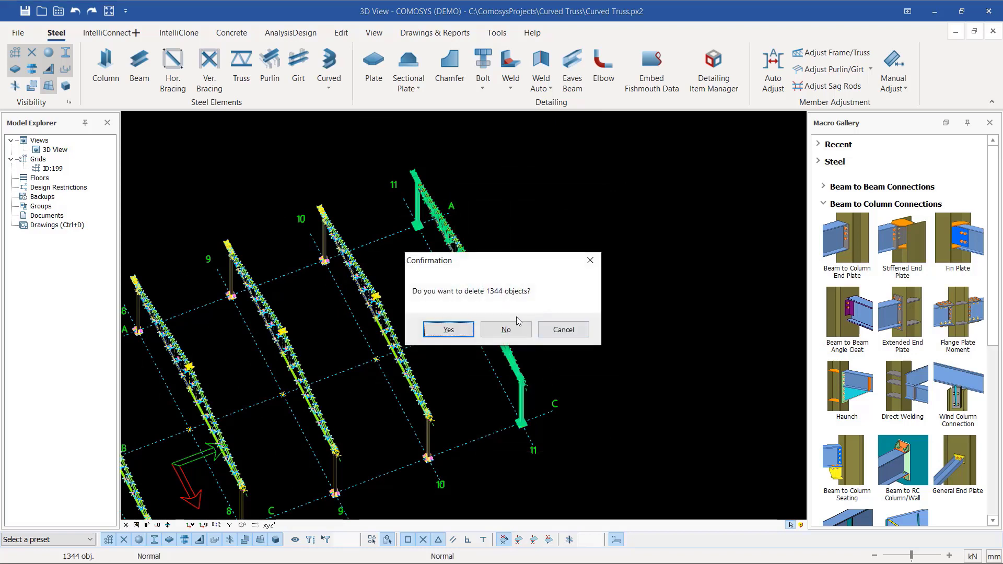
pyautogui.click(448, 330)
pyautogui.moveTo(497, 163); pyautogui.dragTo(408, 287)
pyautogui.press('Delete')
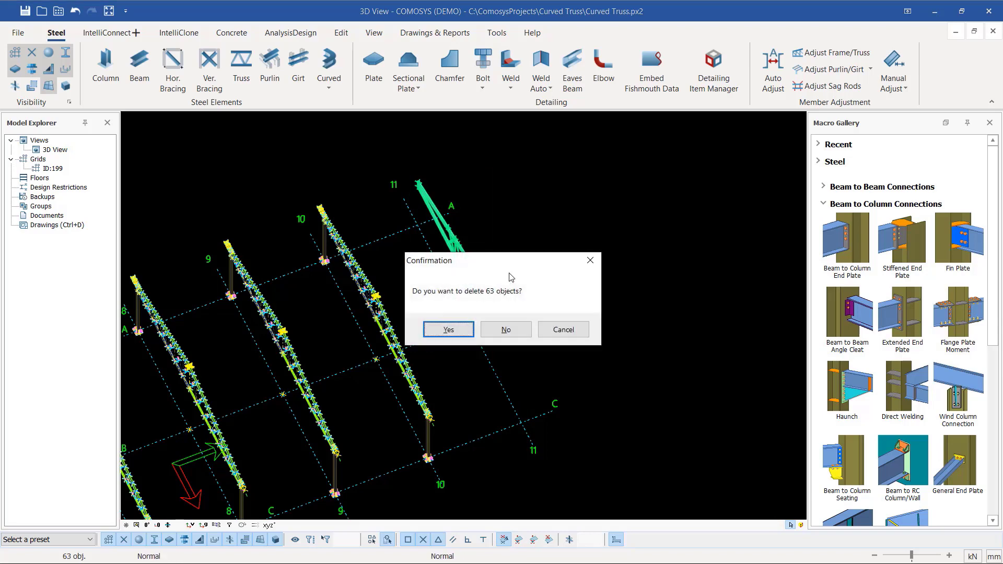
pyautogui.click(447, 329)
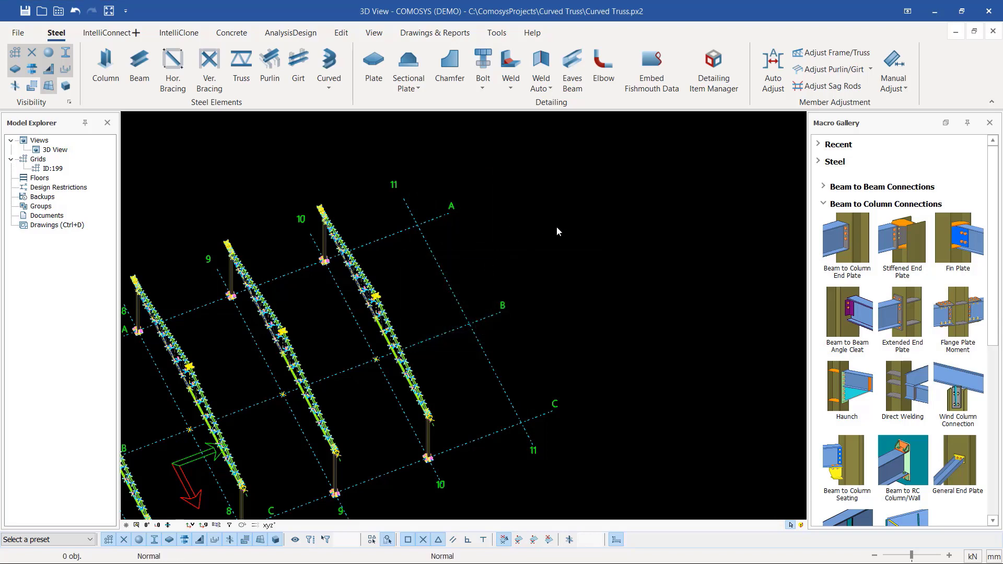
# - Delete the whole end truss frame on axis 1, including its columns
pyautogui.scroll(-5, 555, 226)
pyautogui.moveTo(411, 296); pyautogui.dragTo(168, 171, button='middle')
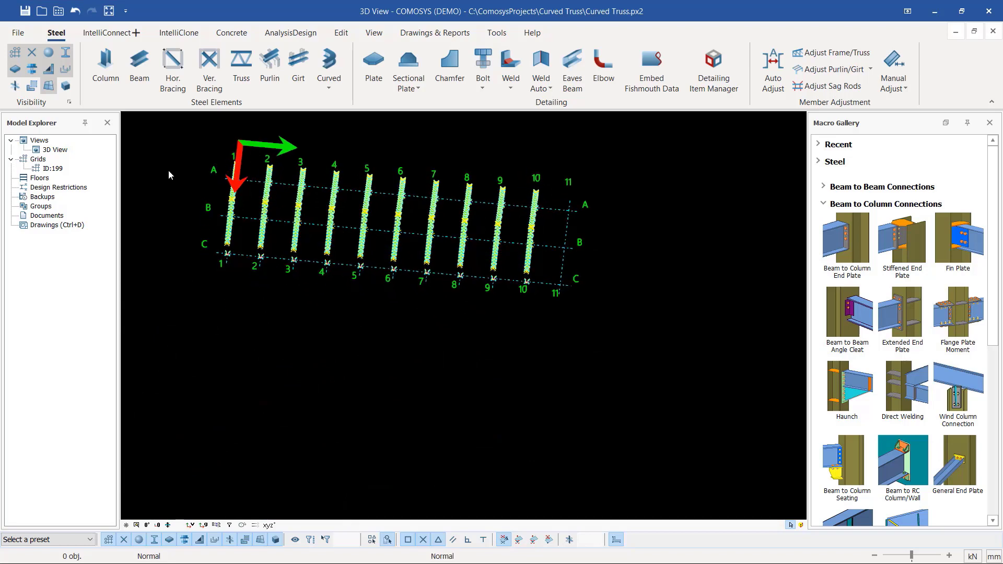
pyautogui.moveTo(249, 124); pyautogui.dragTo(171, 295)
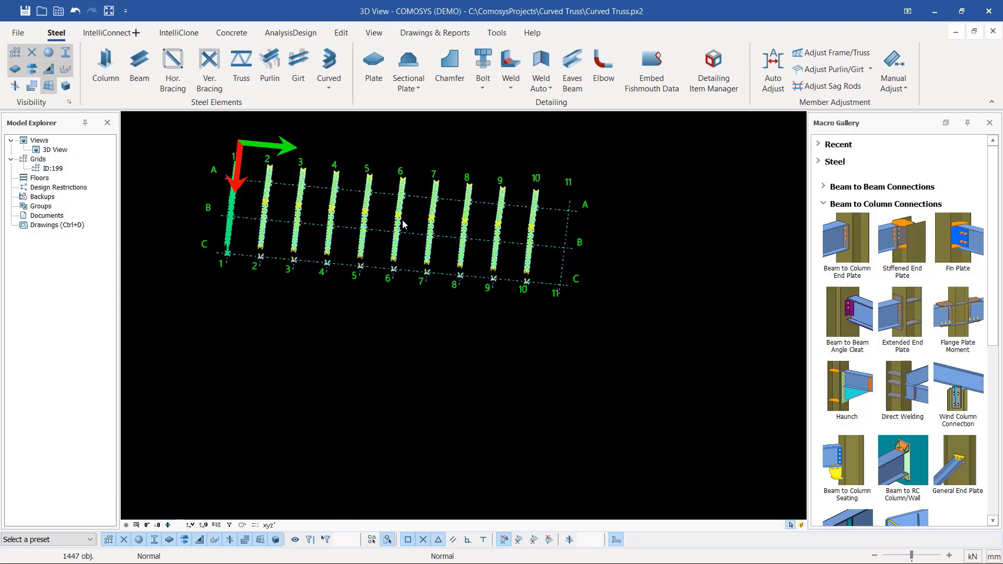
pyautogui.press('Delete')
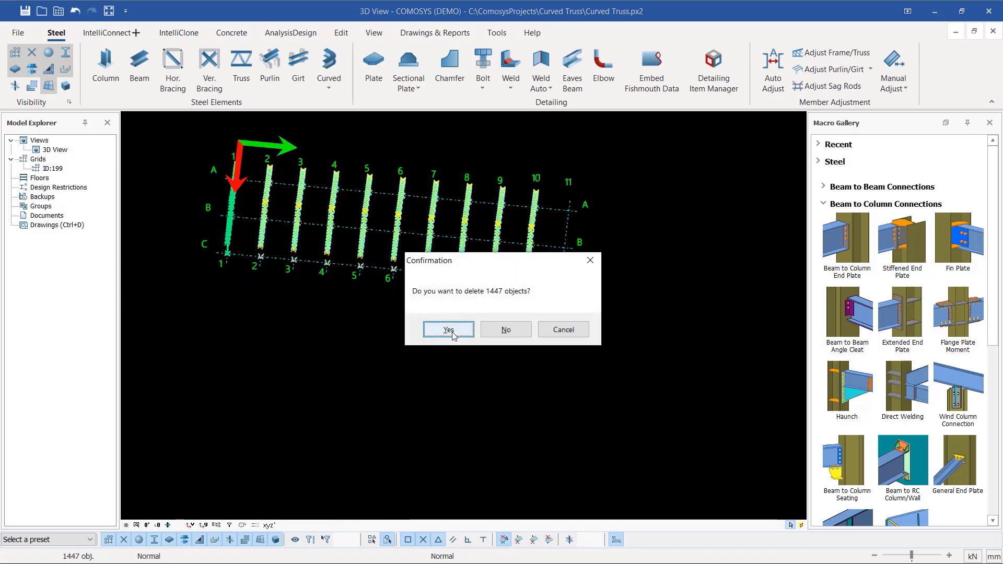
pyautogui.click(448, 328)
# - Inspect the cleared end axes 1 and 11 and the truss frames between them
pyautogui.moveTo(312, 234); pyautogui.dragTo(281, 324, button='middle')
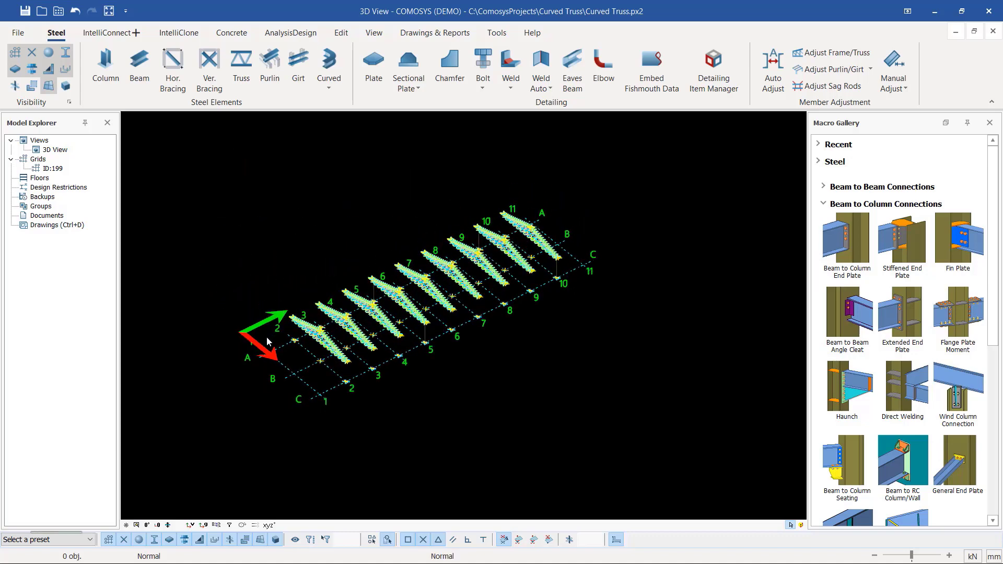
pyautogui.scroll(5, 270, 363)
pyautogui.scroll(4, 270, 363)
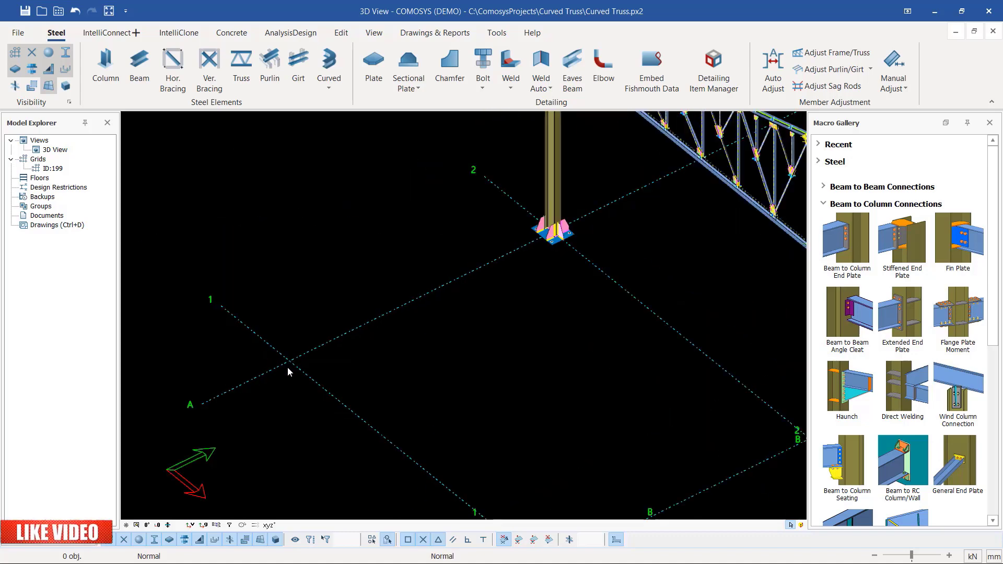
pyautogui.scroll(-10, 272, 366)
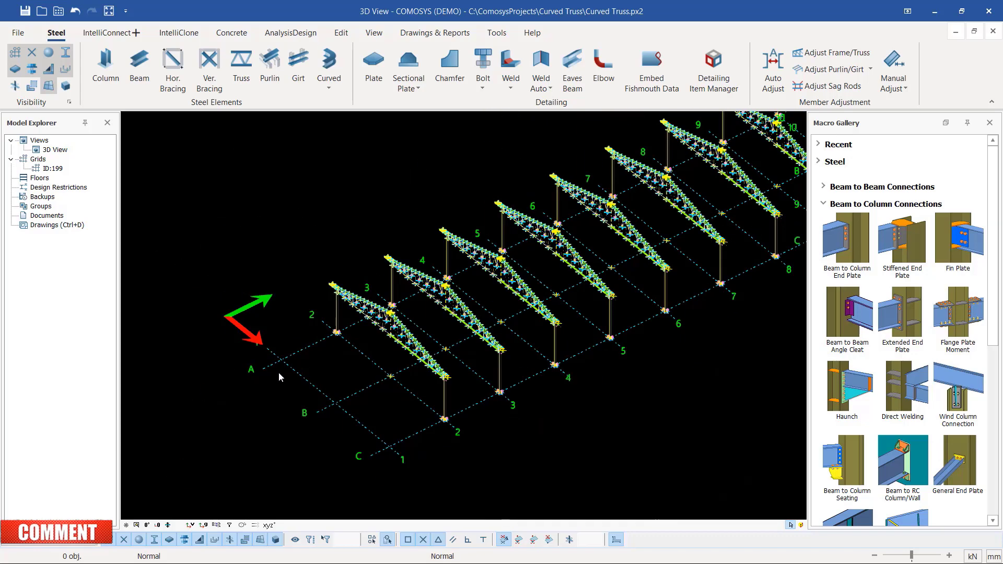
pyautogui.scroll(8, 648, 187)
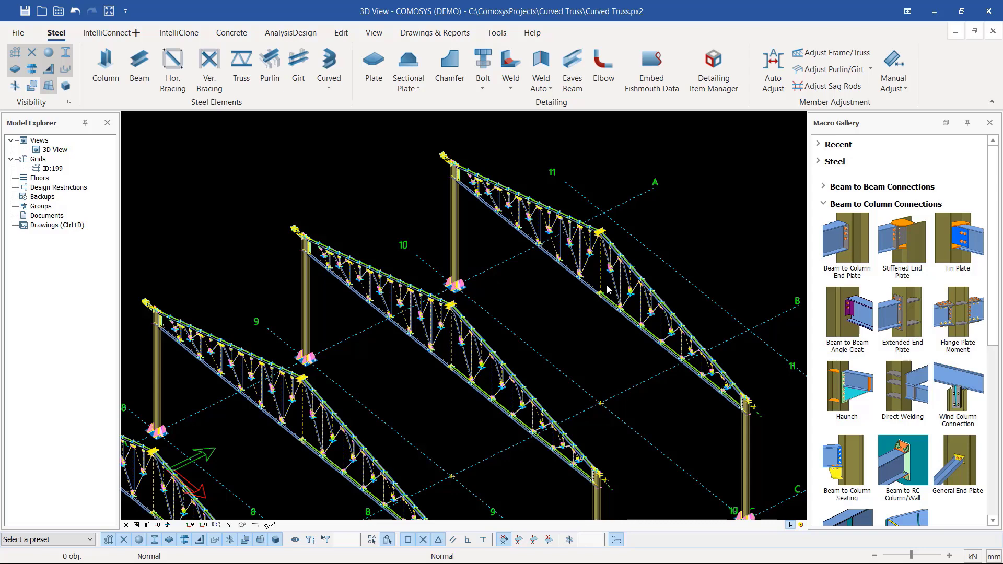
pyautogui.scroll(-5, 666, 233)
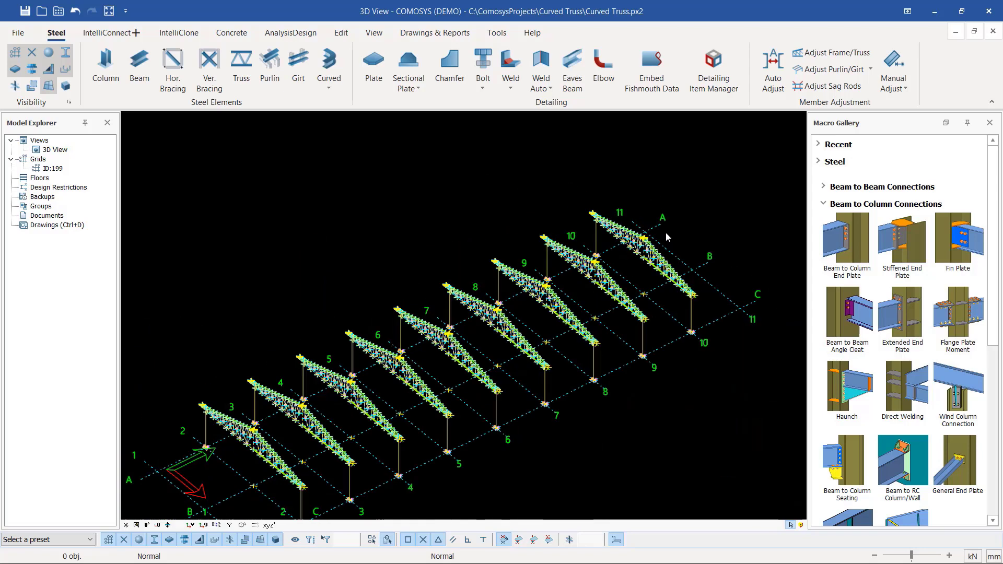
pyautogui.scroll(-2, 547, 273)
# - Place a steel column at the intersection of grid axes A and 1
pyautogui.scroll(5, 296, 425)
pyautogui.scroll(3, 296, 424)
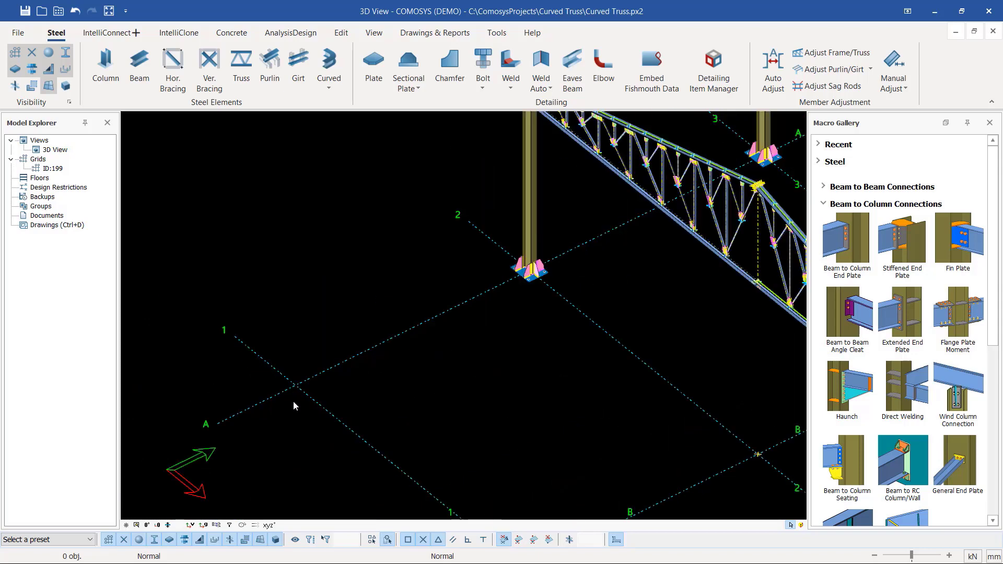
pyautogui.click(106, 68)
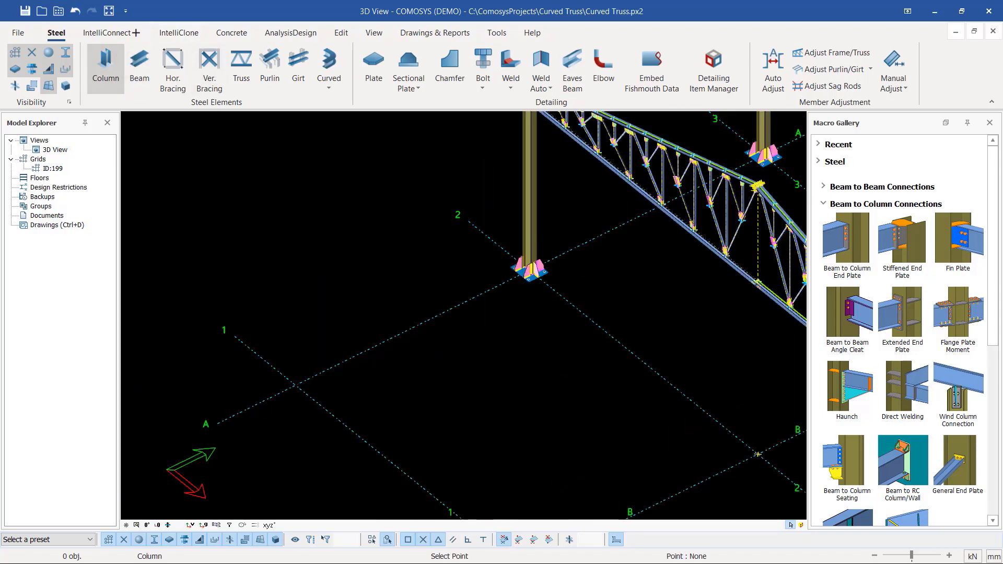
pyautogui.click(295, 385)
pyautogui.rightClick(350, 212)
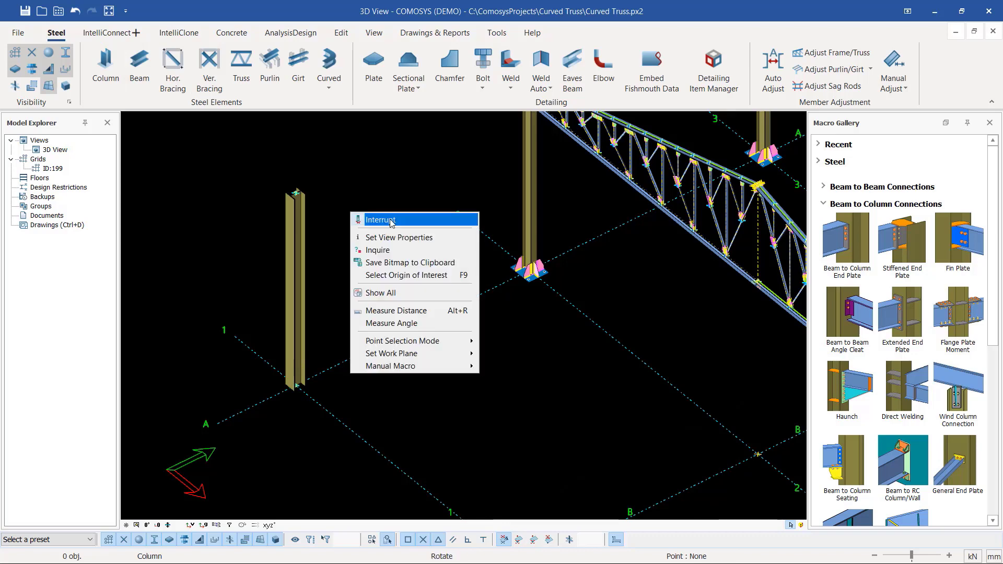
pyautogui.click(391, 224)
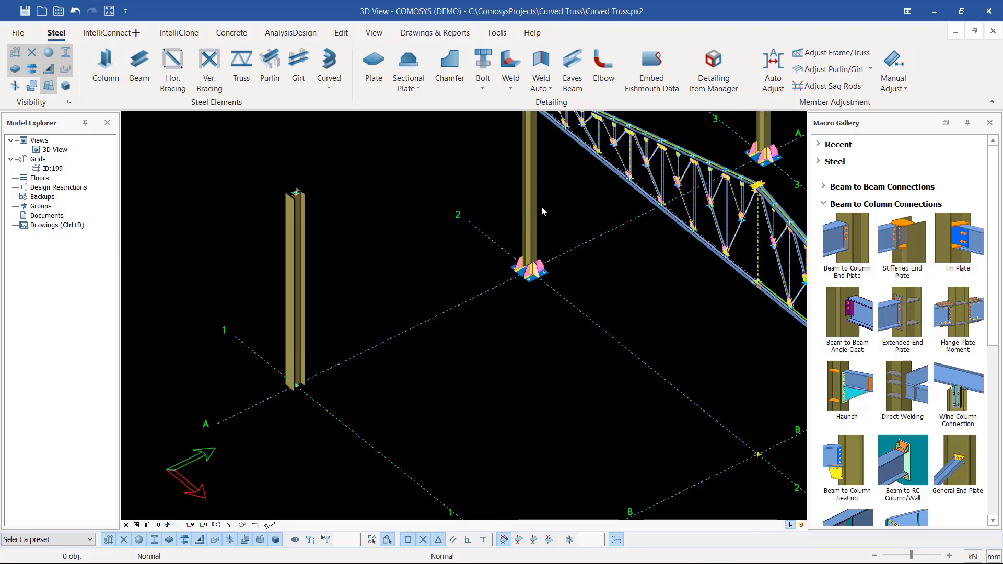
# - Copy the profile name IPE300 from the properties of the existing column at axes A and 2
pyautogui.scroll(3, 528, 206)
pyautogui.scroll(-3, 426, 349)
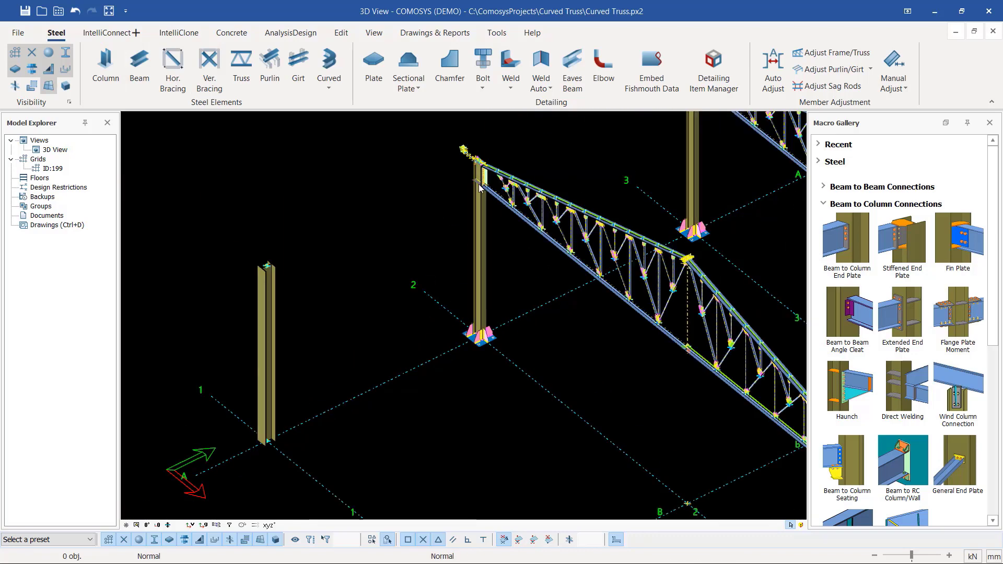
pyautogui.scroll(6, 479, 188)
pyautogui.doubleClick(489, 277)
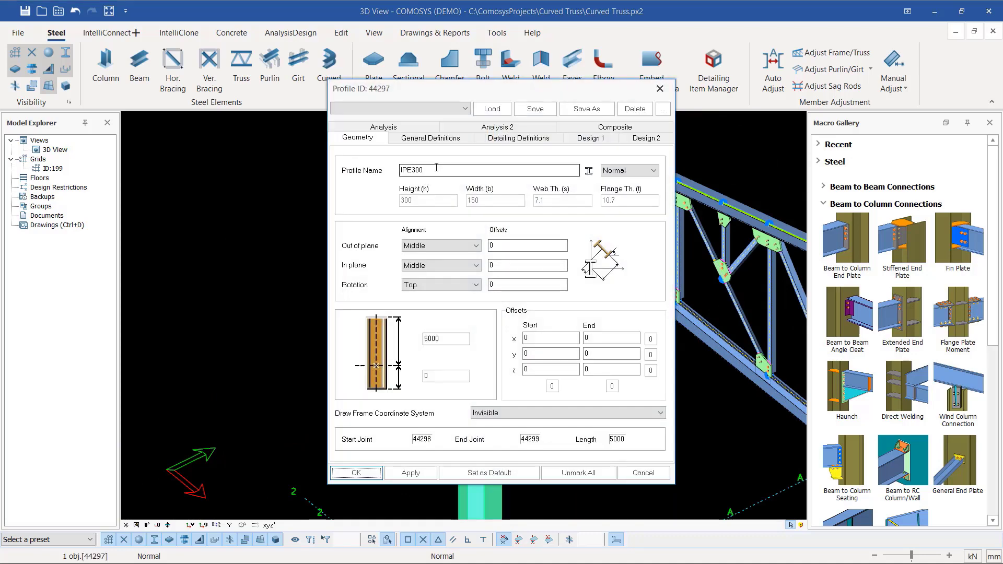
pyautogui.moveTo(427, 169); pyautogui.dragTo(402, 173)
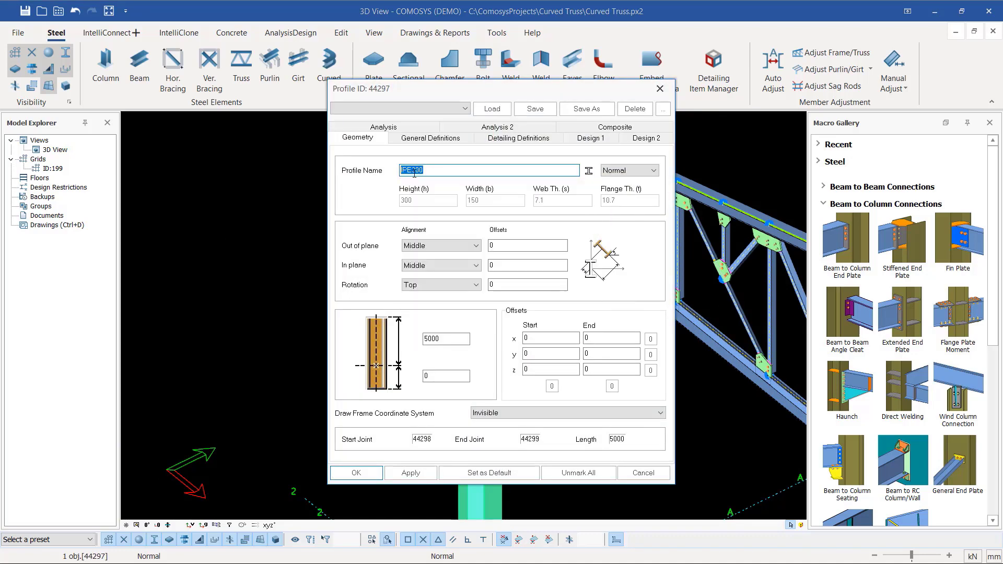
pyautogui.rightClick(414, 171)
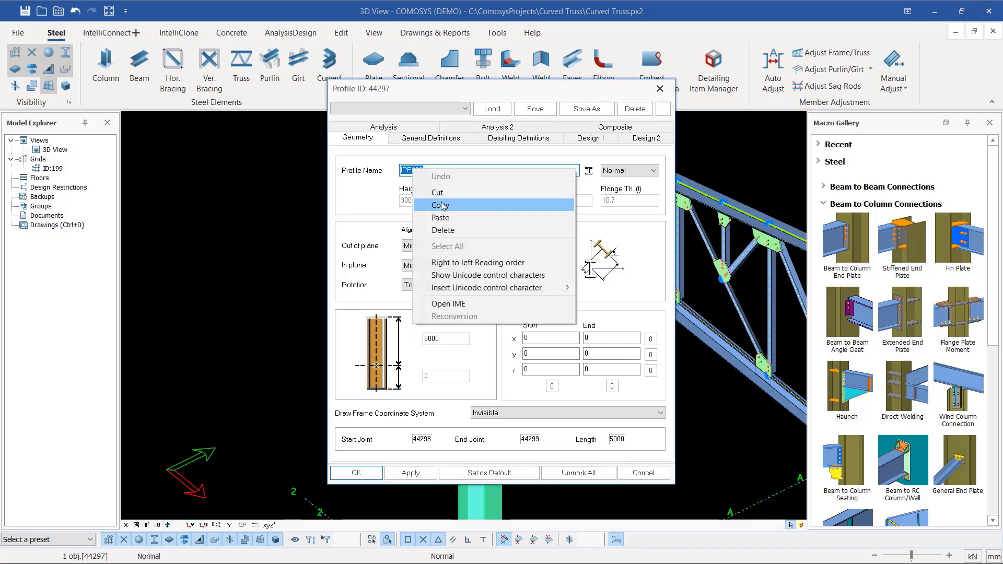
pyautogui.click(442, 206)
pyautogui.click(660, 89)
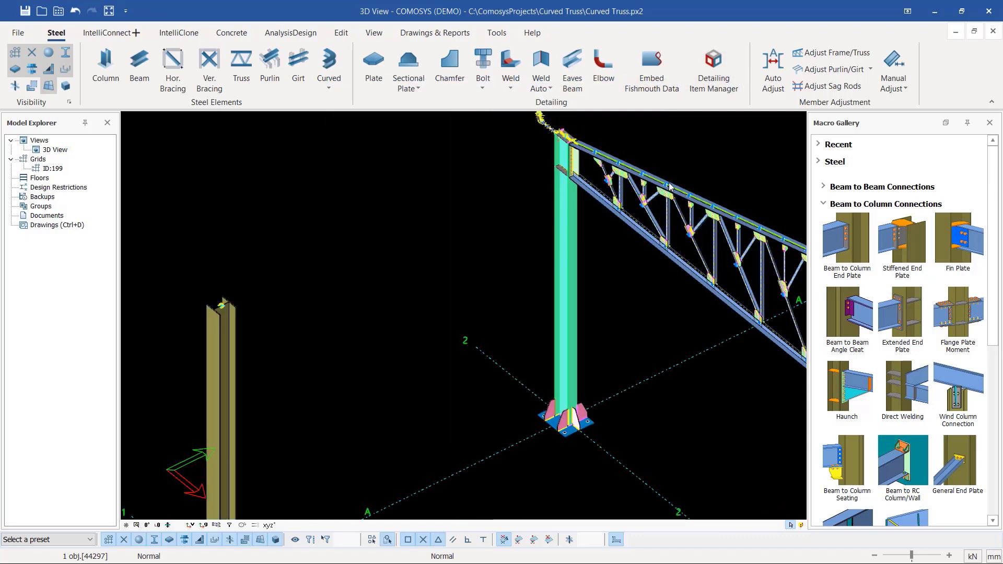
# - Change the profile of the new column at axes A and 1 to IPE300 and apply it
pyautogui.doubleClick(374, 296)
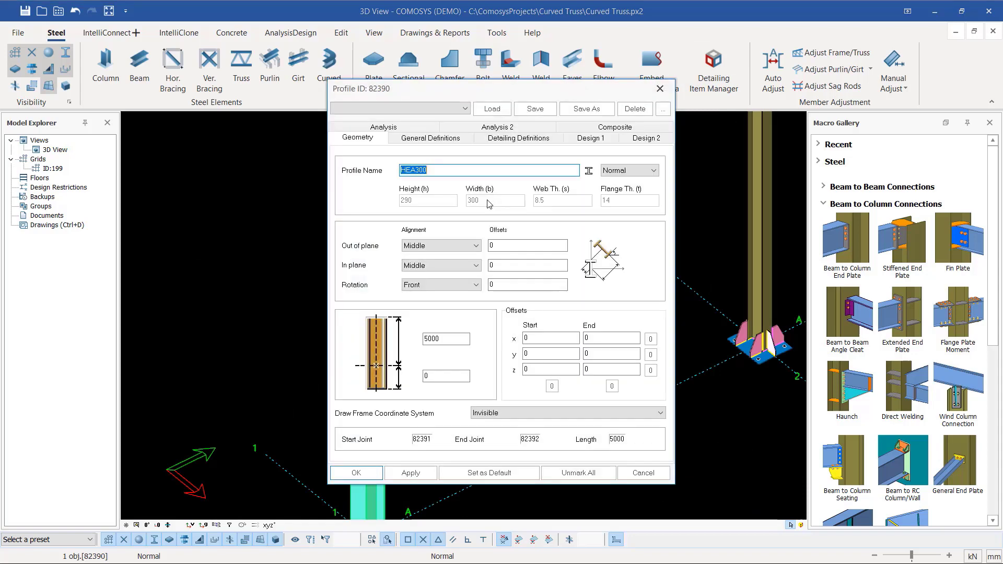
pyautogui.rightClick(417, 170)
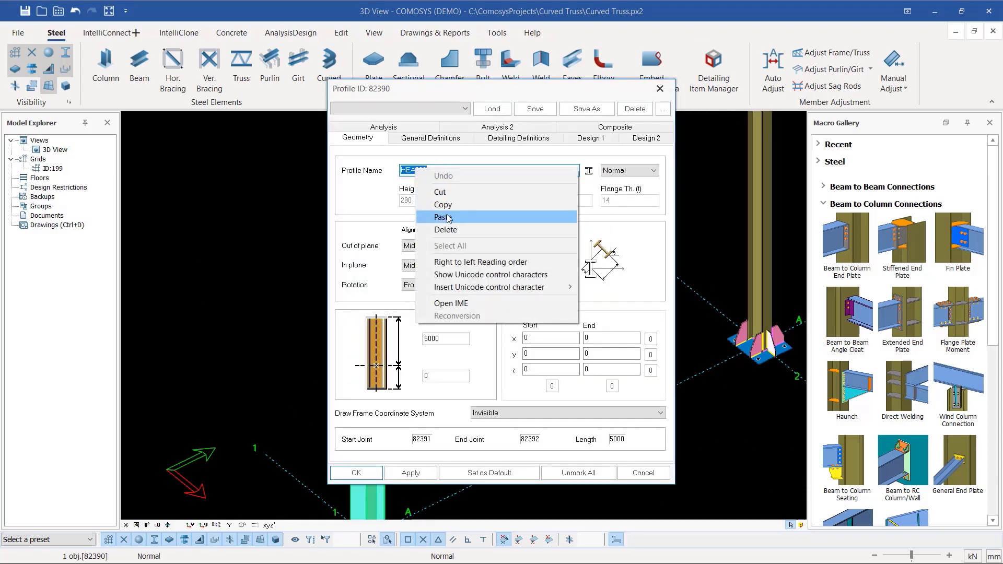
pyautogui.click(444, 216)
pyautogui.click(410, 473)
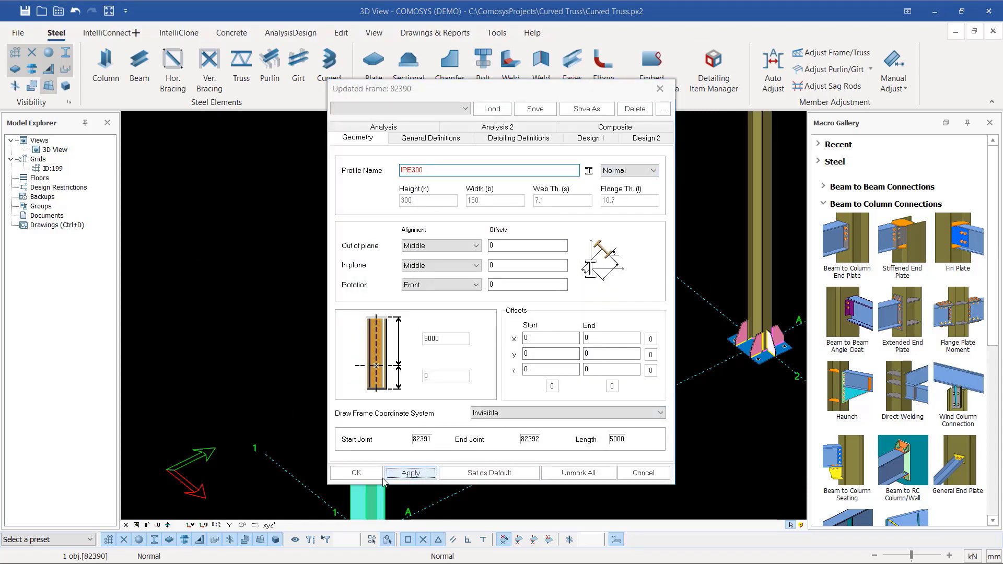
# - Close the new column's properties and compare its orientation with the existing column at axes A and 2
pyautogui.click(365, 475)
pyautogui.scroll(3, 363, 239)
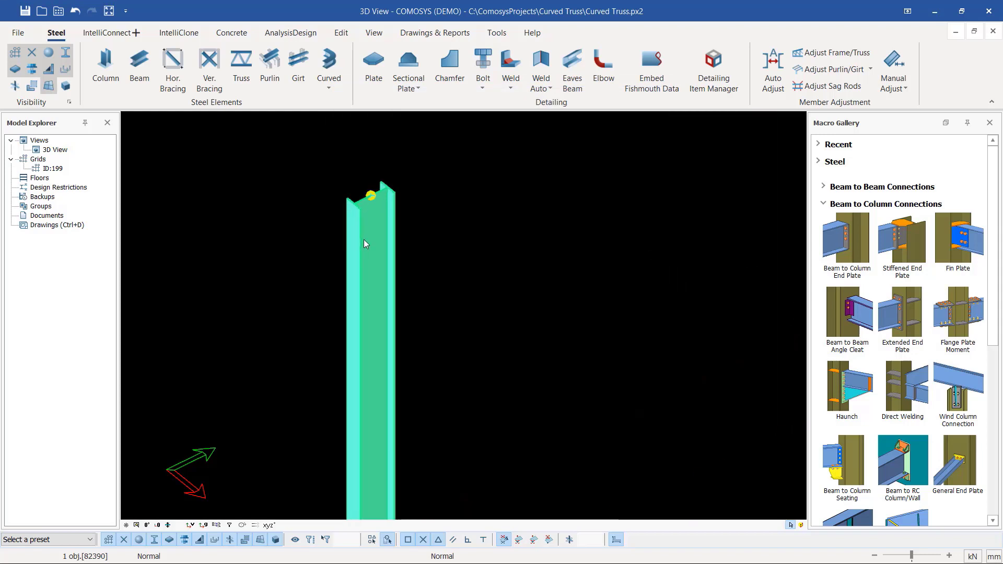
pyautogui.click(451, 186)
pyautogui.scroll(-5, 412, 200)
pyautogui.scroll(4, 390, 301)
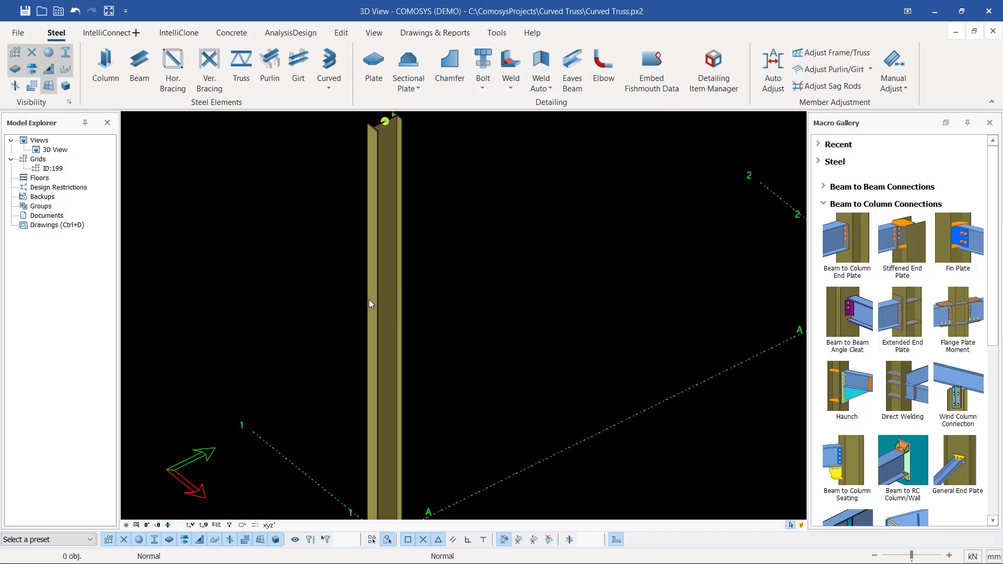
pyautogui.scroll(-3, 415, 312)
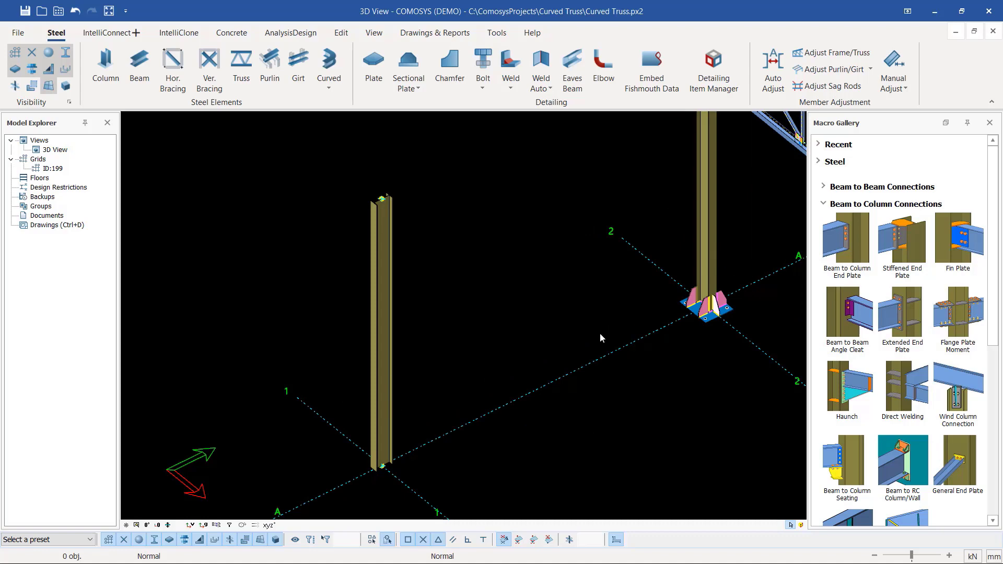
pyautogui.scroll(-3, 601, 336)
pyautogui.scroll(5, 647, 200)
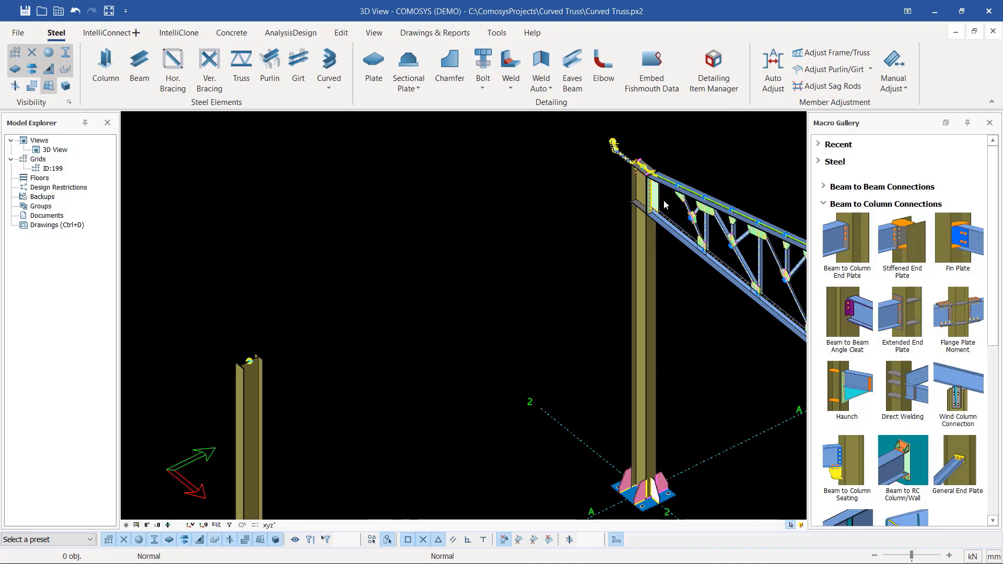
pyautogui.scroll(-2, 645, 196)
pyautogui.scroll(3, 365, 387)
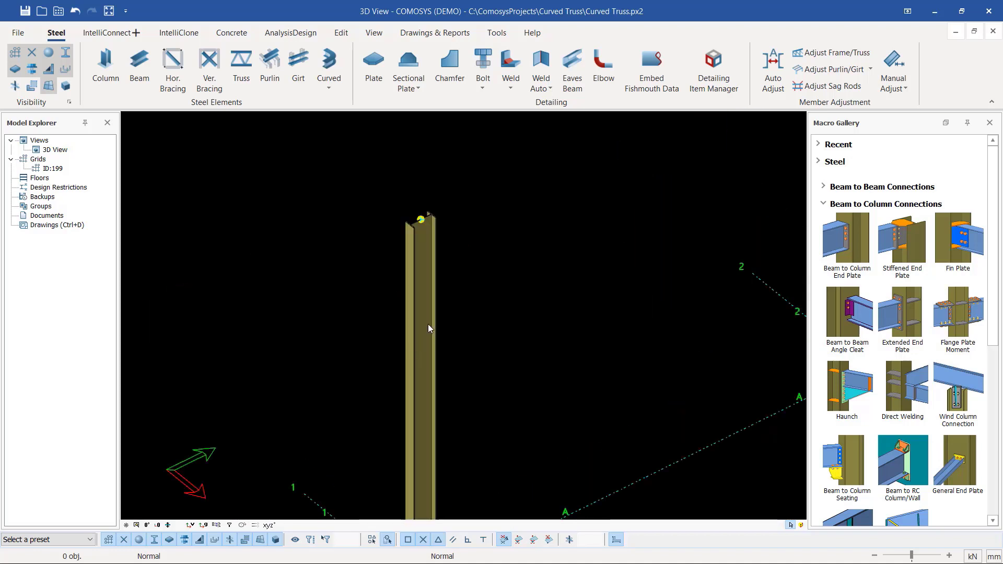
# - Rotate the column at axes A and 1 so its web runs along axis 1
pyautogui.click(428, 324)
pyautogui.press('space')
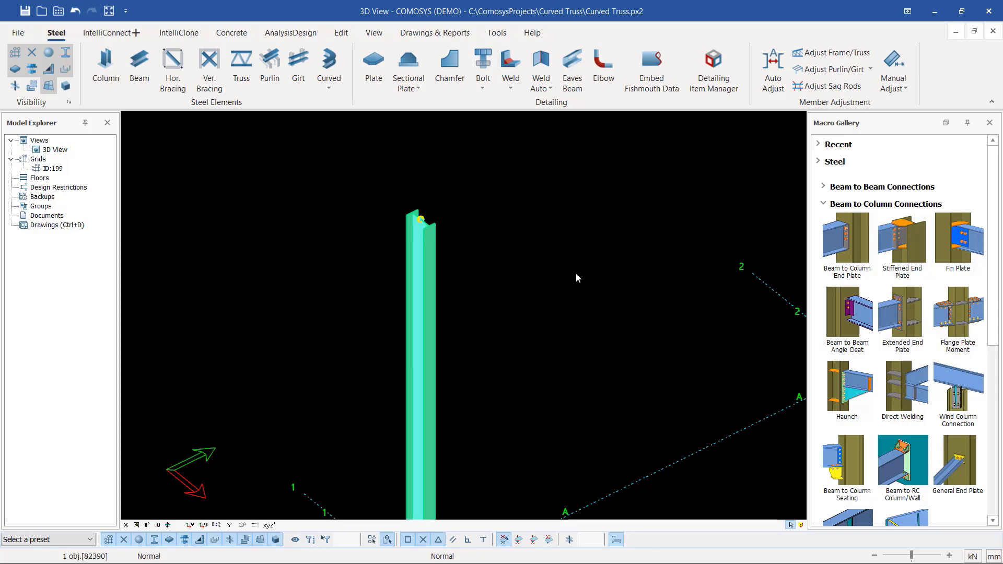
pyautogui.press('Escape')
pyautogui.scroll(-4, 448, 226)
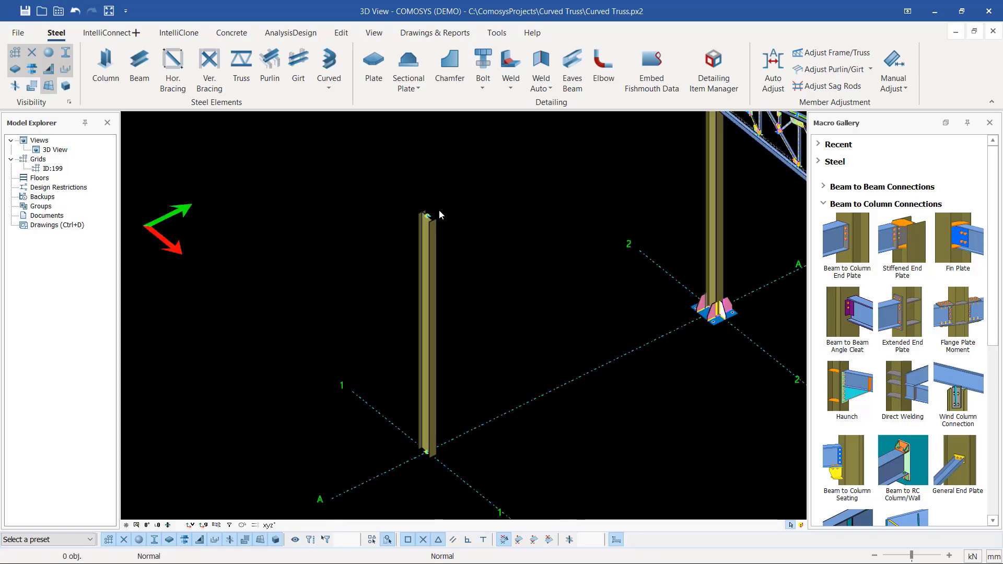
# - Make one linear copy of the axis 1 column with its joints from axis A to axis C, 15000 mm along X
pyautogui.scroll(3, 432, 225)
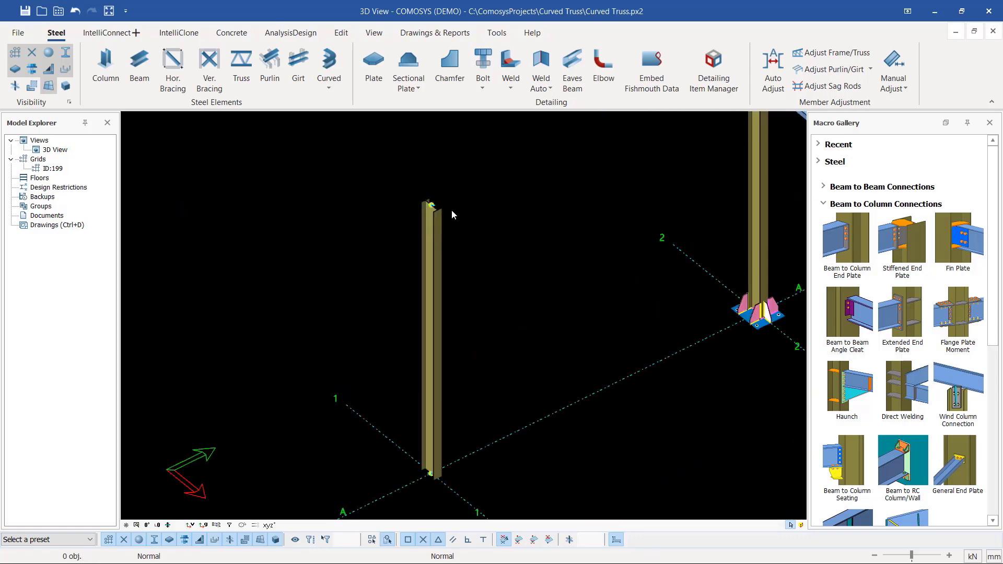
pyautogui.scroll(3, 452, 209)
pyautogui.click(428, 204)
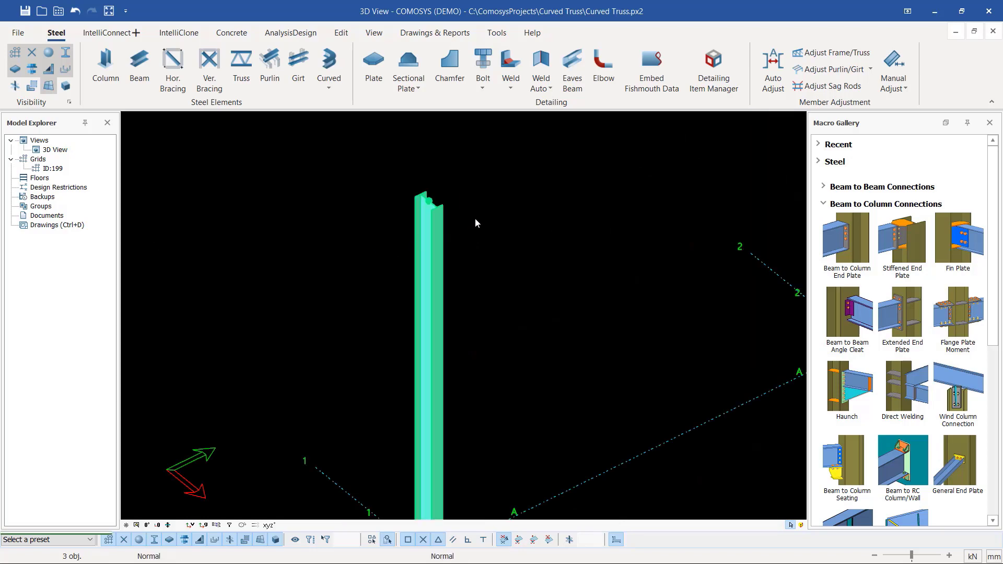
pyautogui.scroll(-4, 475, 218)
pyautogui.rightClick(471, 191)
pyautogui.moveTo(522, 358)
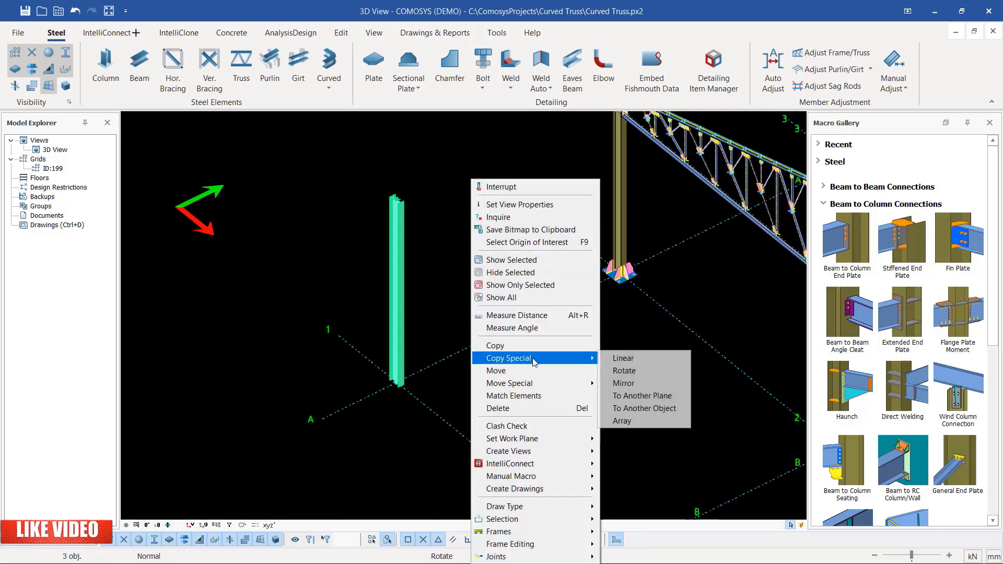
pyautogui.click(629, 360)
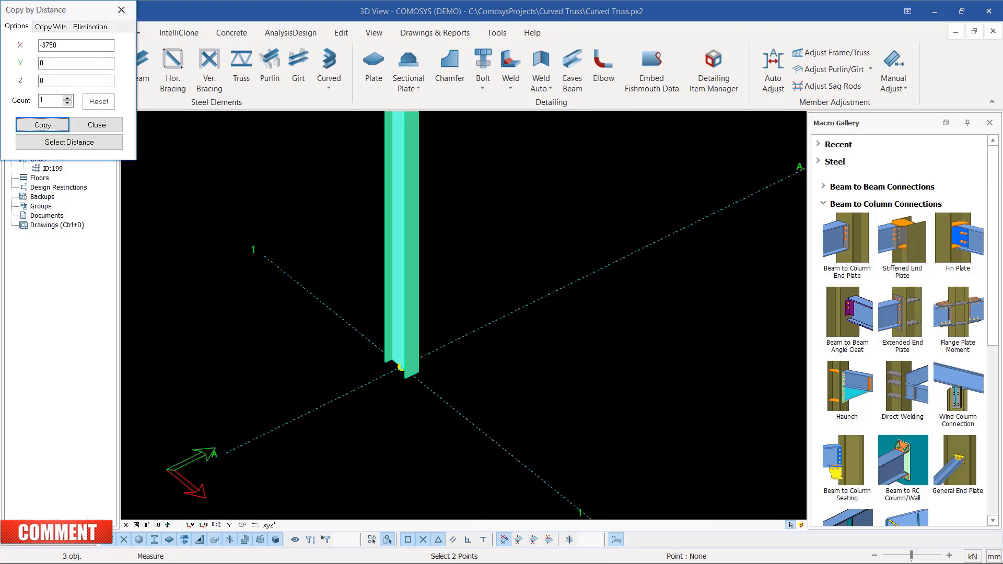
pyautogui.scroll(2, 407, 342)
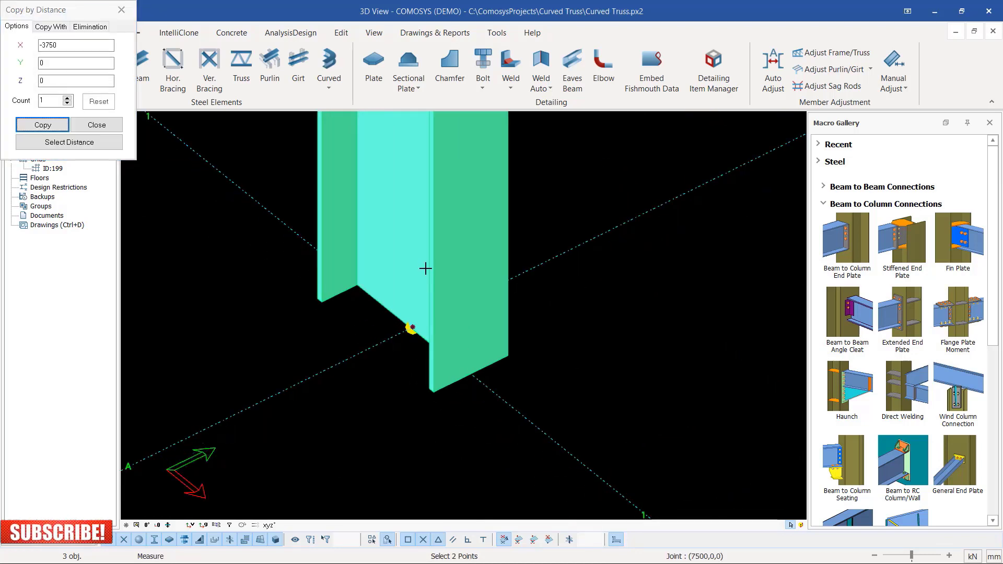
pyautogui.scroll(-5, 412, 329)
pyautogui.scroll(-3, 412, 255)
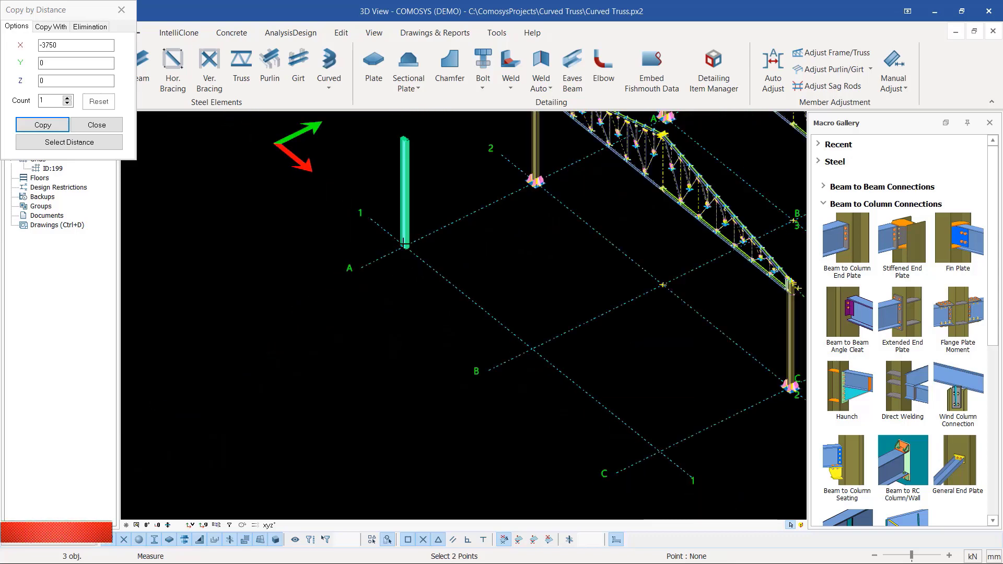
pyautogui.click(405, 246)
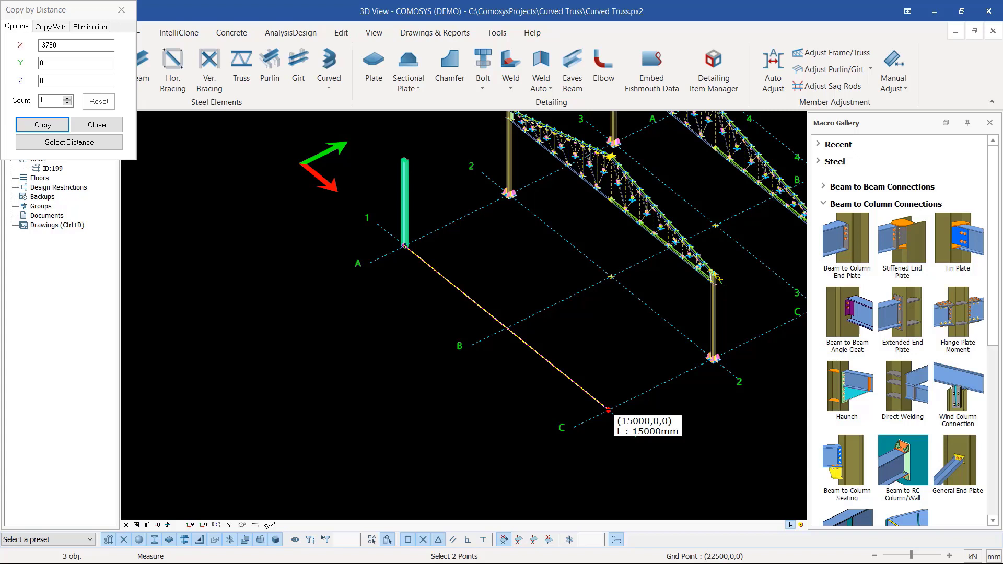
pyautogui.click(608, 410)
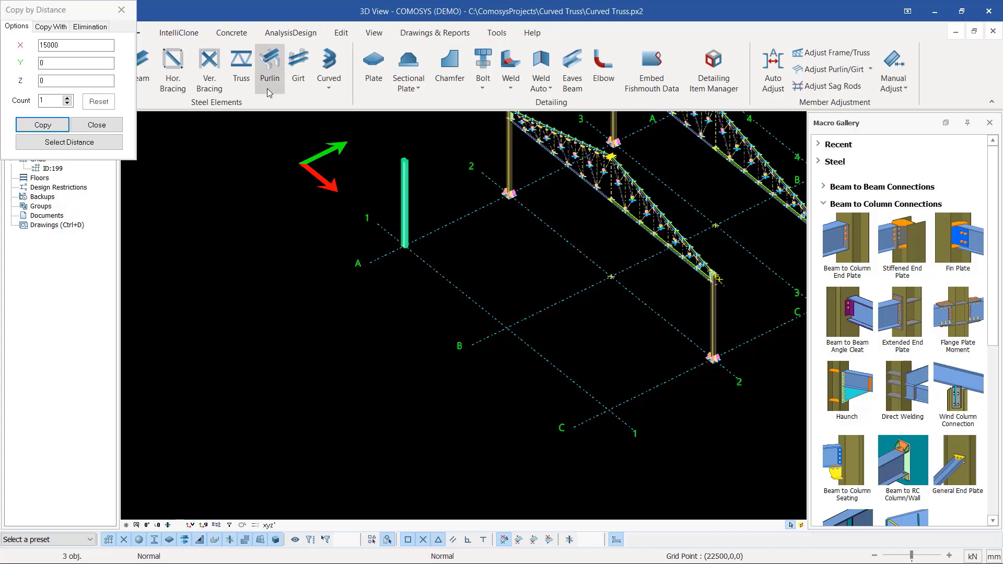
pyautogui.click(54, 46)
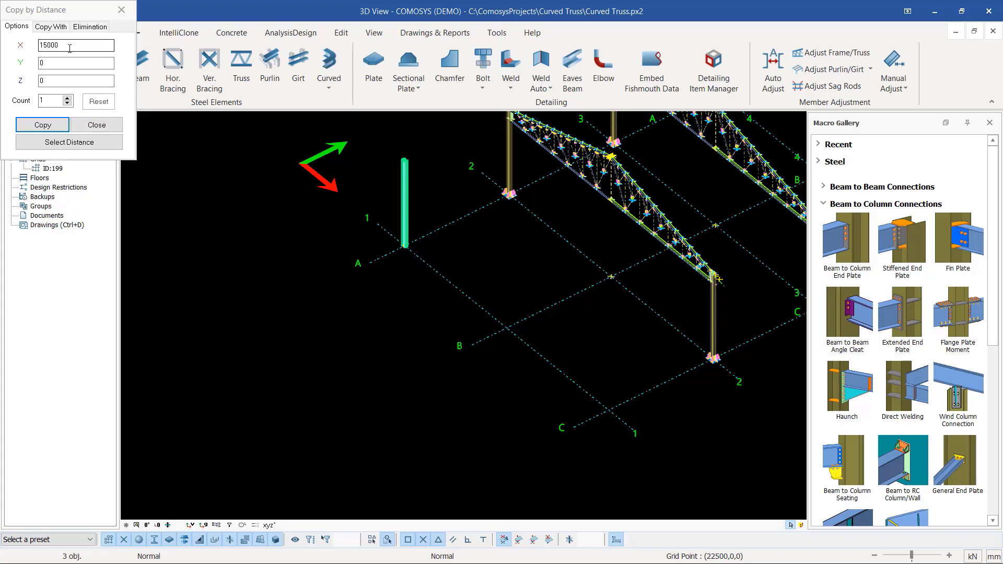
pyautogui.click(41, 128)
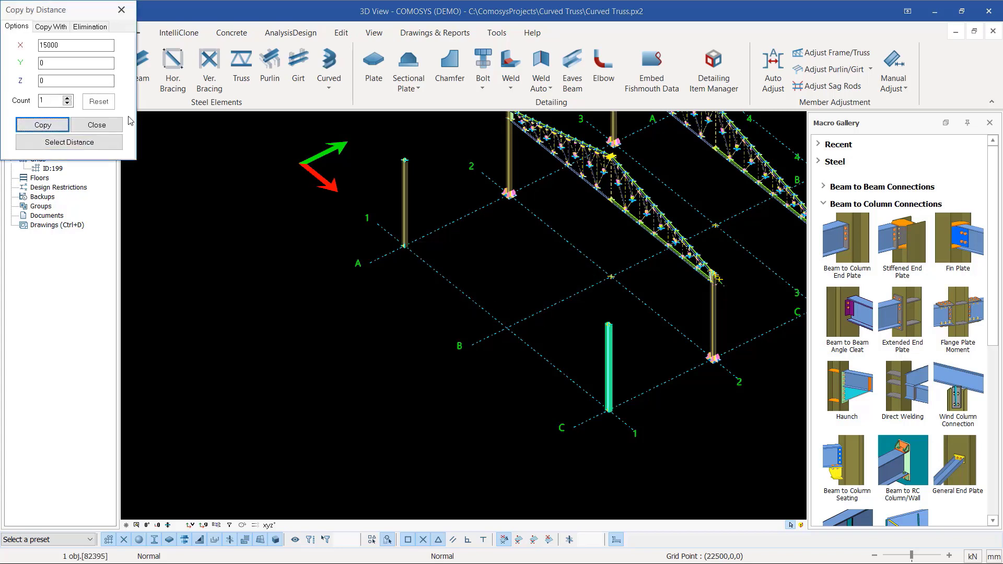
pyautogui.click(97, 125)
pyautogui.click(493, 237)
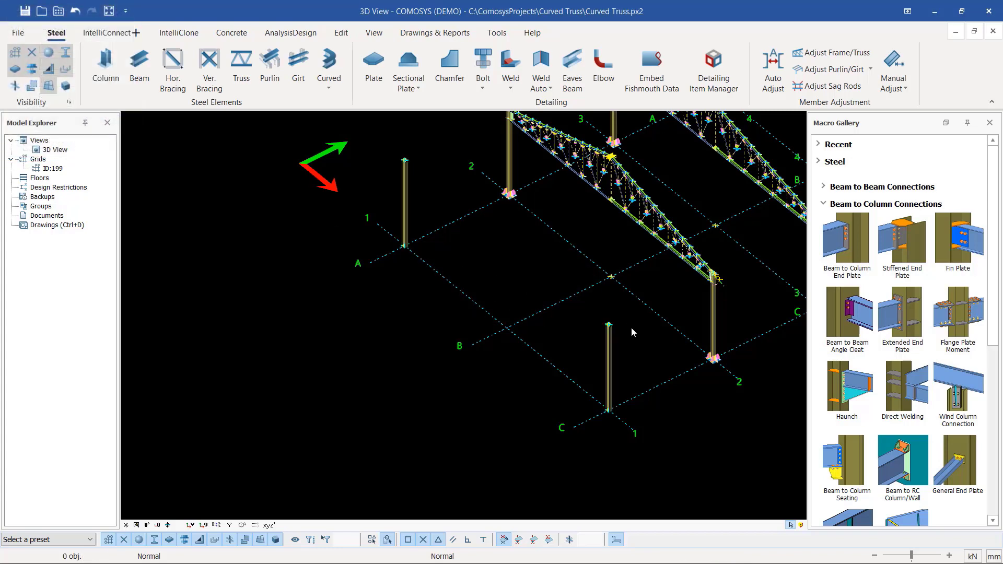
pyautogui.scroll(3, 631, 329)
pyautogui.click(606, 318)
pyautogui.scroll(-3, 607, 318)
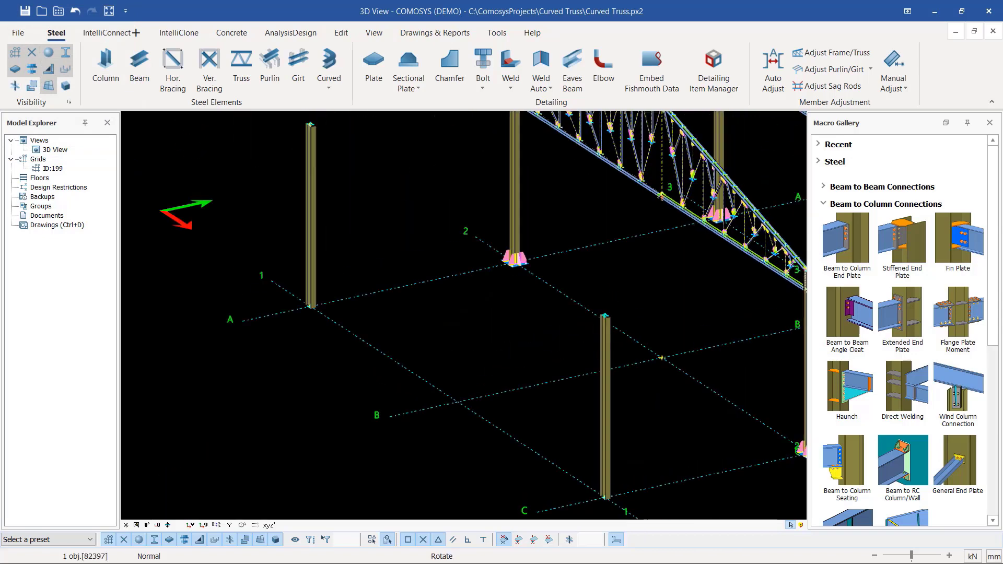
pyautogui.scroll(3, 559, 368)
pyautogui.scroll(-3, 330, 141)
pyautogui.scroll(6, 387, 184)
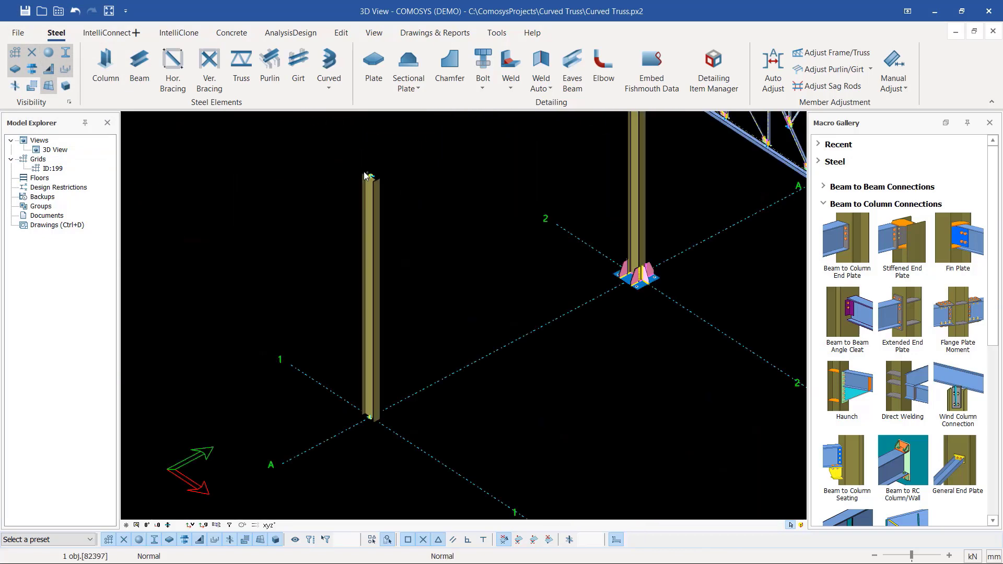
pyautogui.click(139, 65)
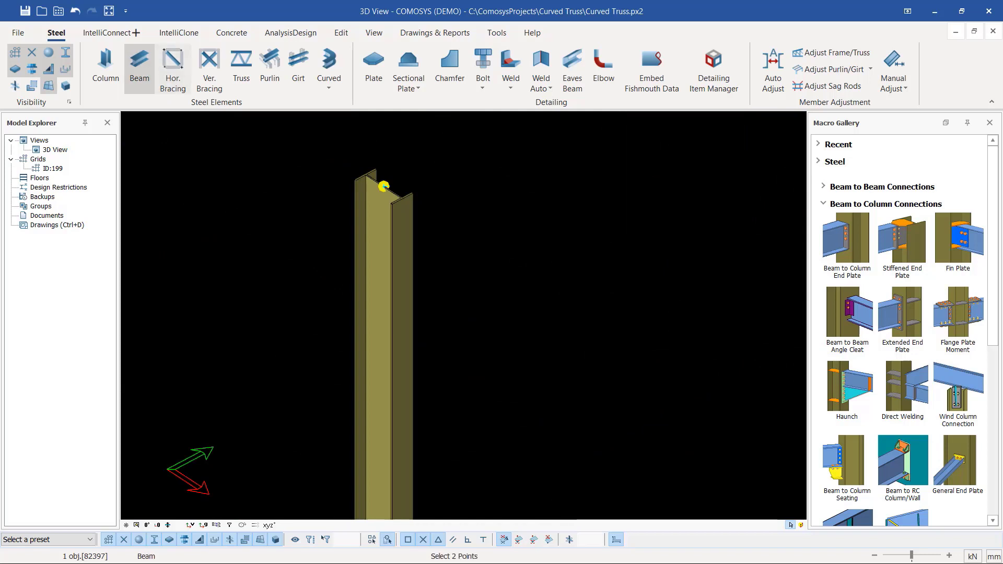
pyautogui.scroll(2, 368, 193)
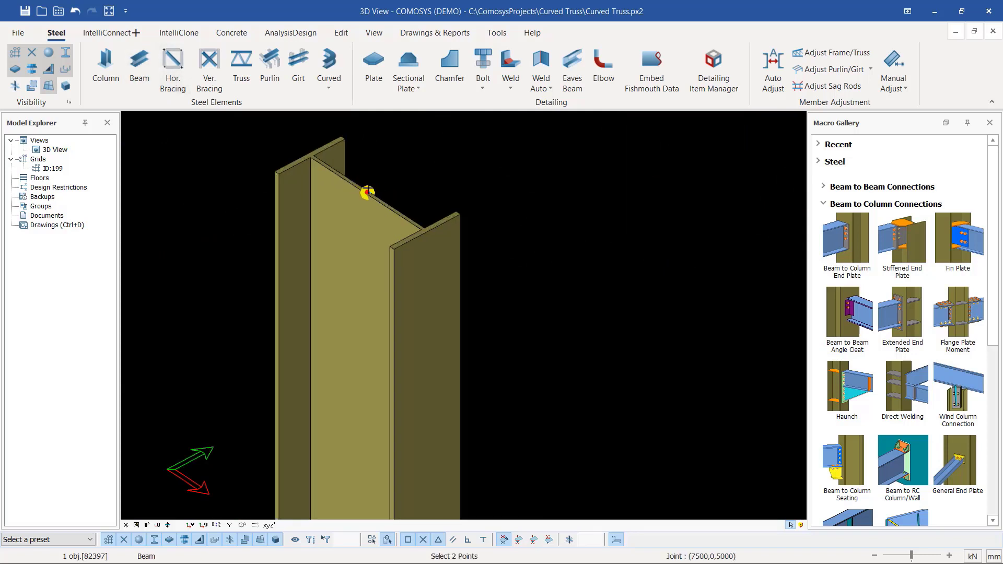
pyautogui.scroll(-5, 431, 238)
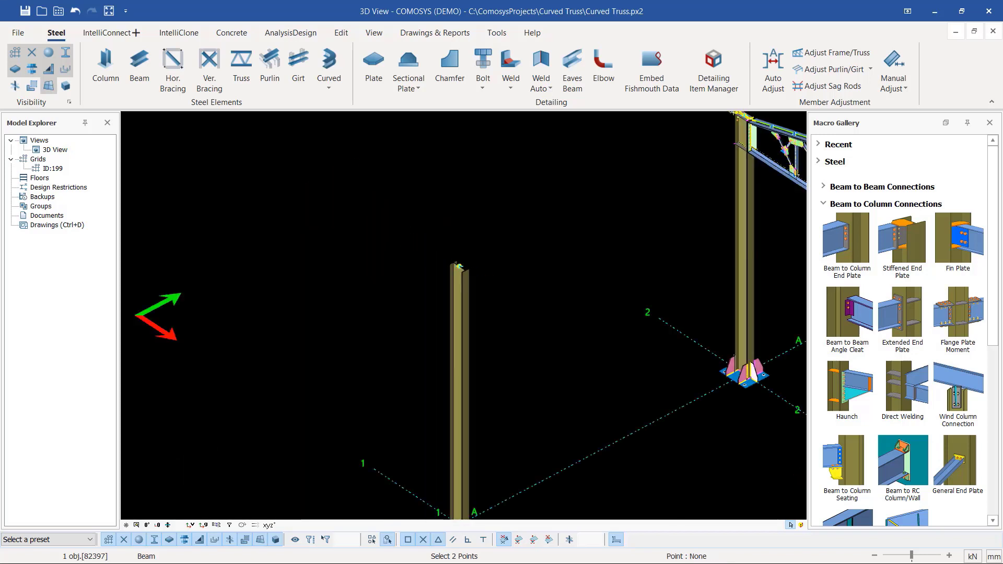
pyautogui.click(459, 266)
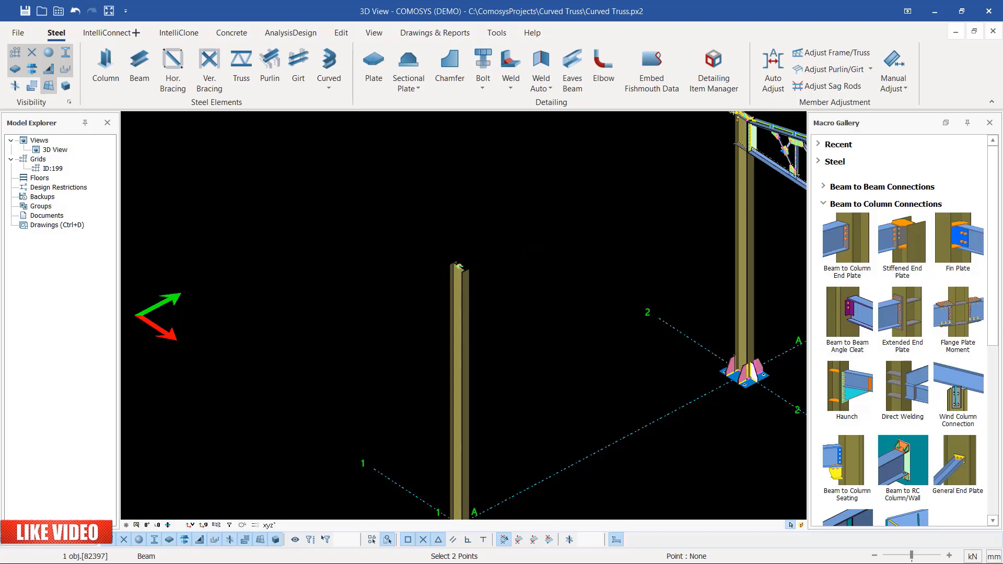
pyautogui.press('Return')
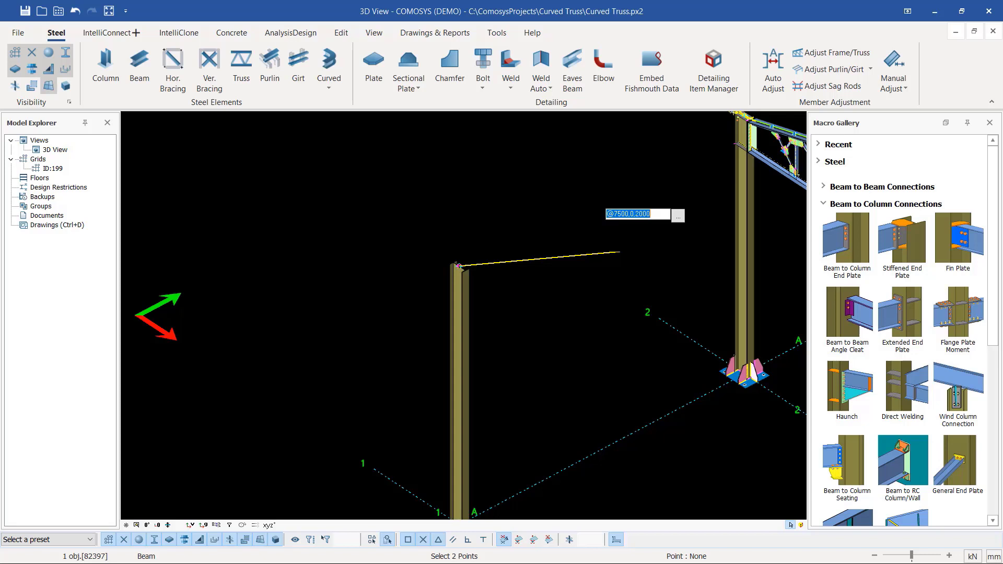
pyautogui.write('@')
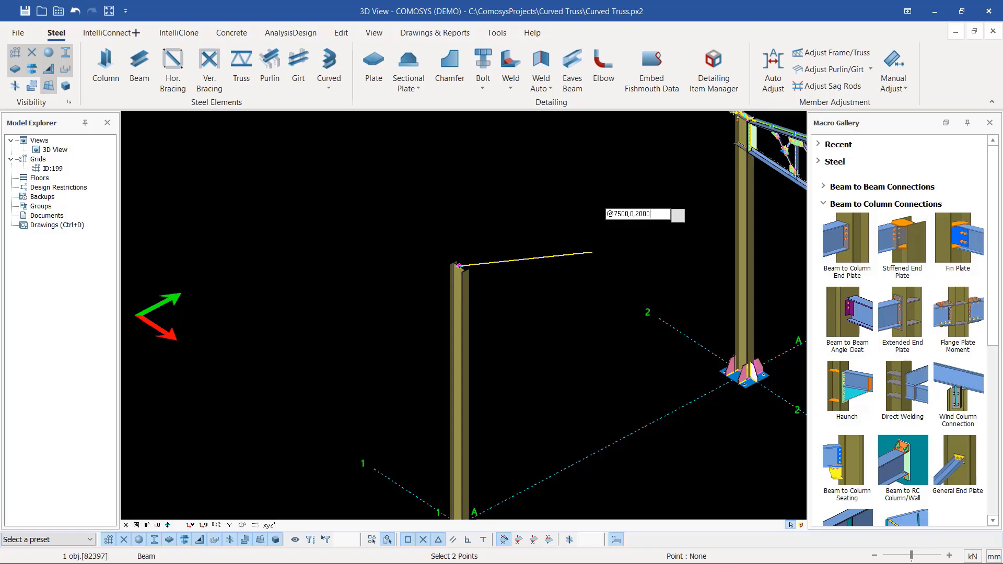
pyautogui.press('Return')
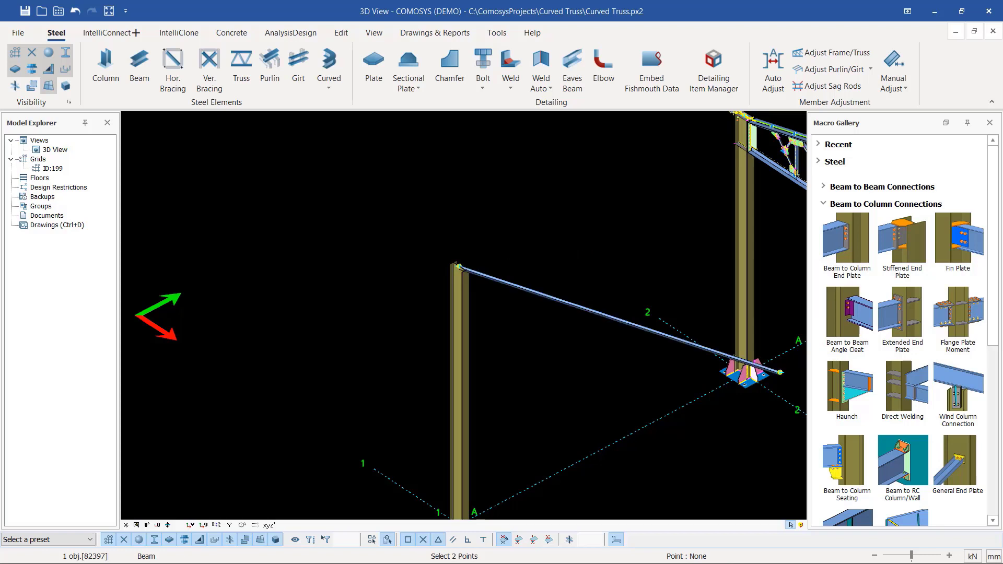
pyautogui.rightClick(594, 230)
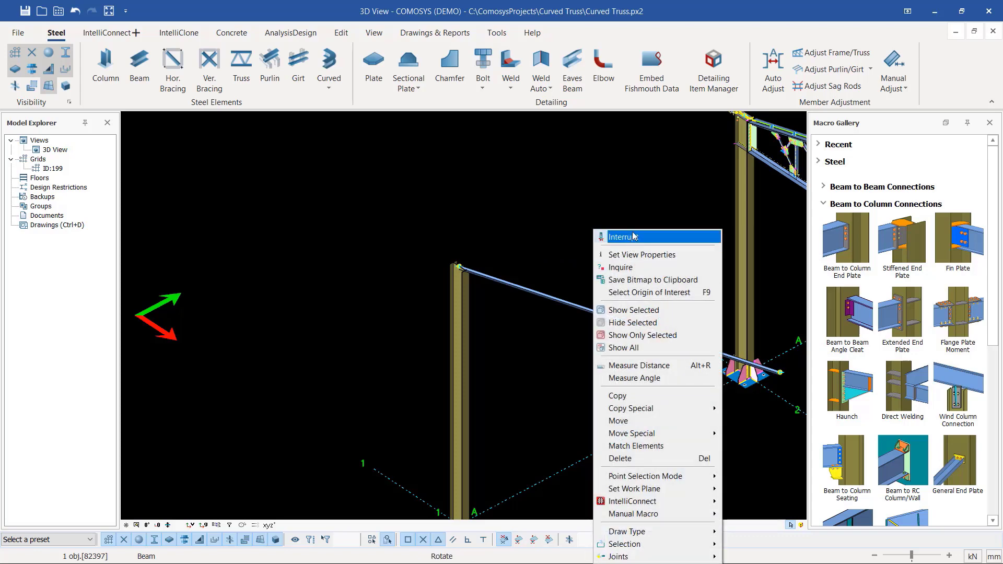
pyautogui.click(633, 238)
# - Change the profile of the sloped beam starting at the column at axes A and 1 to IPE220
pyautogui.scroll(-4, 358, 302)
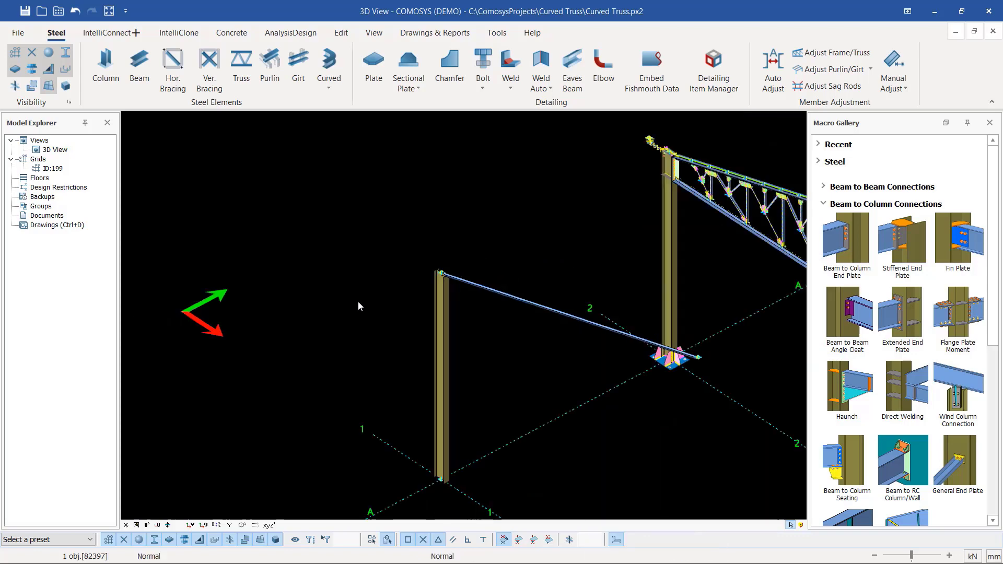
pyautogui.moveTo(465, 305); pyautogui.dragTo(456, 297, button='right')
pyautogui.scroll(-3, 456, 299)
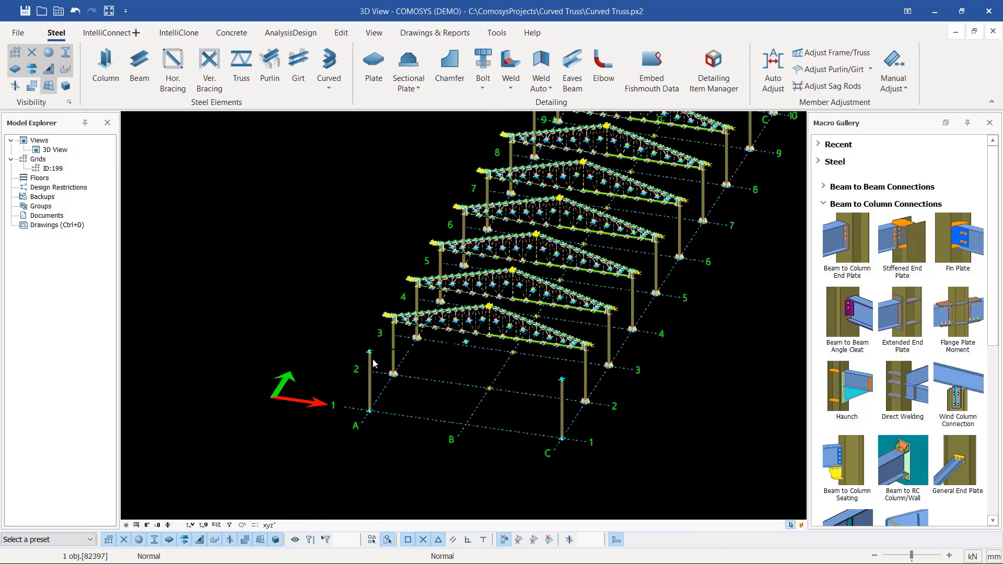
pyautogui.scroll(4, 381, 364)
pyautogui.moveTo(381, 364); pyautogui.dragTo(351, 337, button='right')
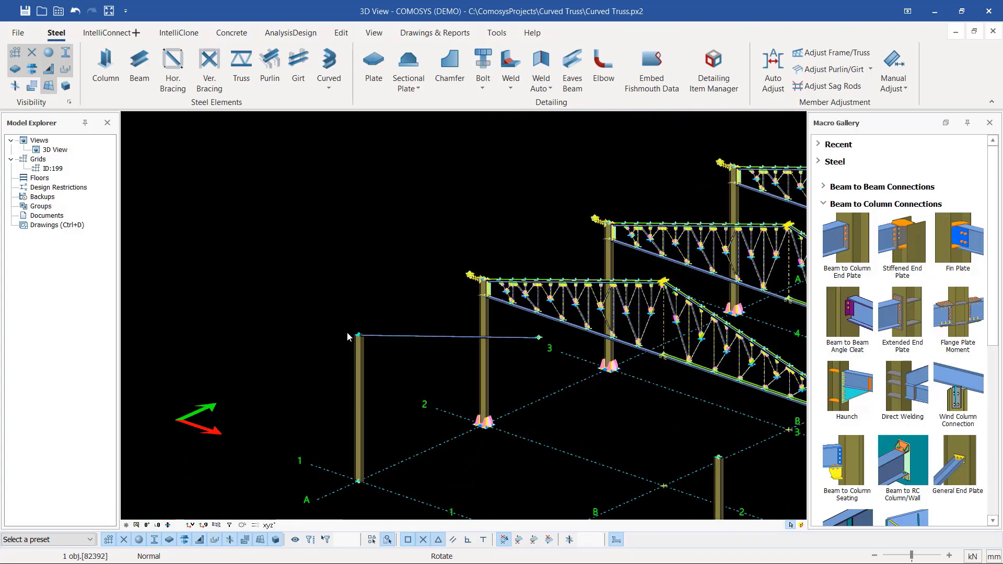
pyautogui.scroll(8, 351, 338)
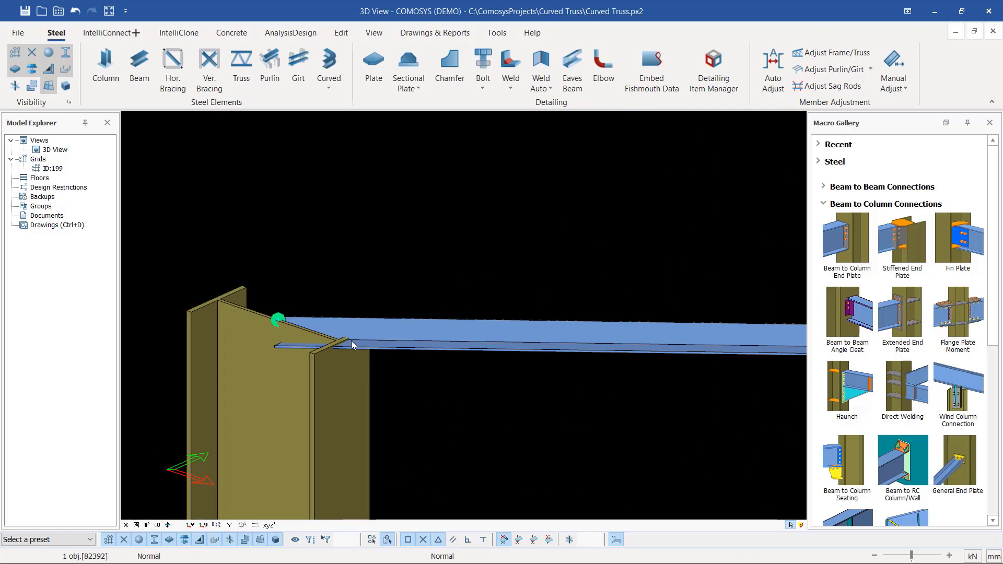
pyautogui.doubleClick(532, 346)
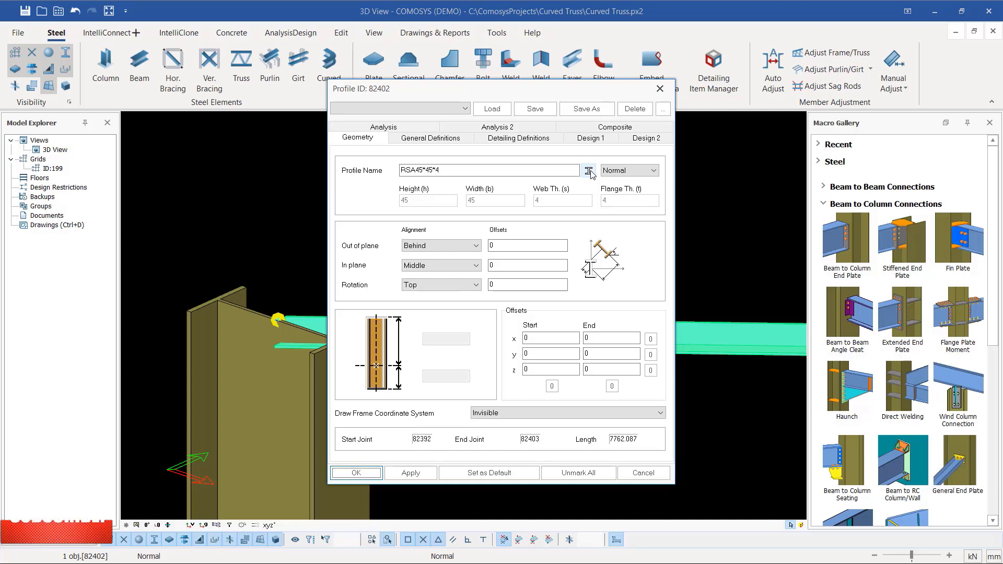
pyautogui.click(589, 171)
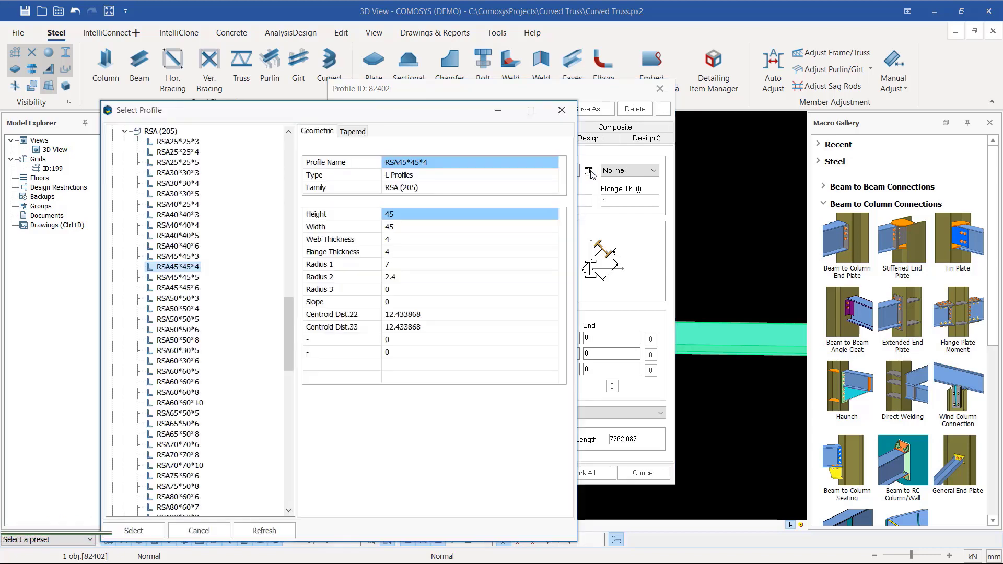
pyautogui.click(130, 135)
pyautogui.click(130, 134)
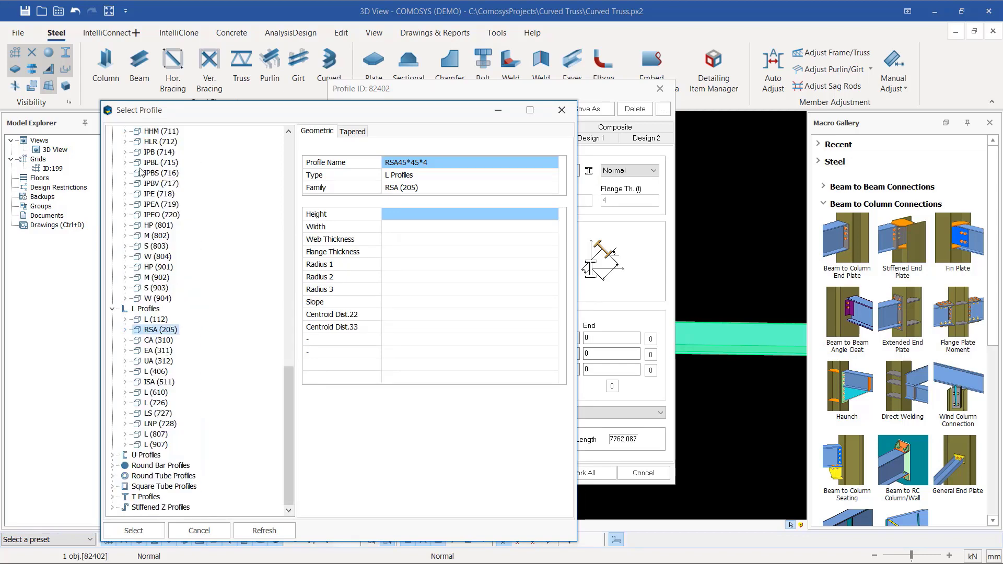
pyautogui.scroll(10, 170, 293)
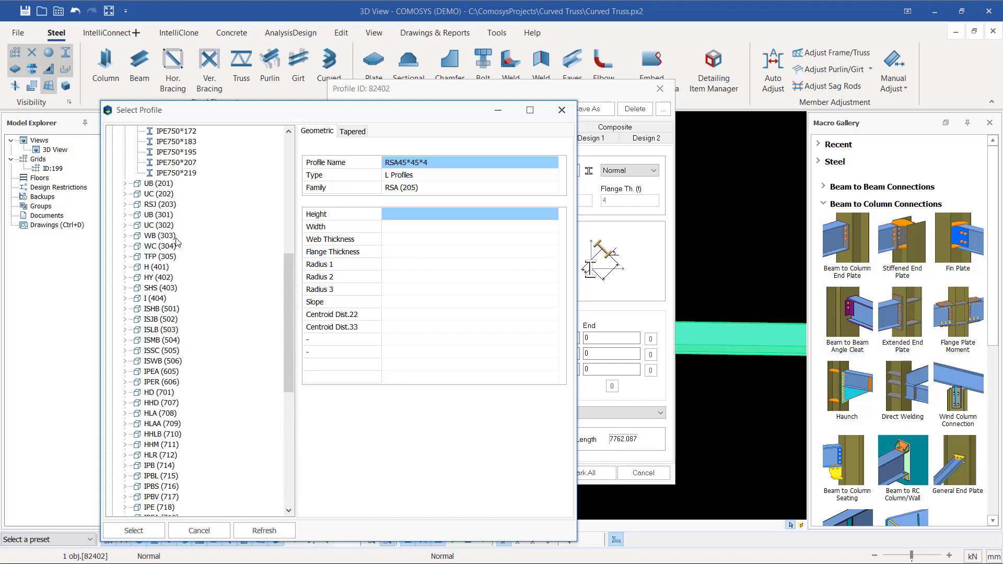
pyautogui.scroll(10, 176, 246)
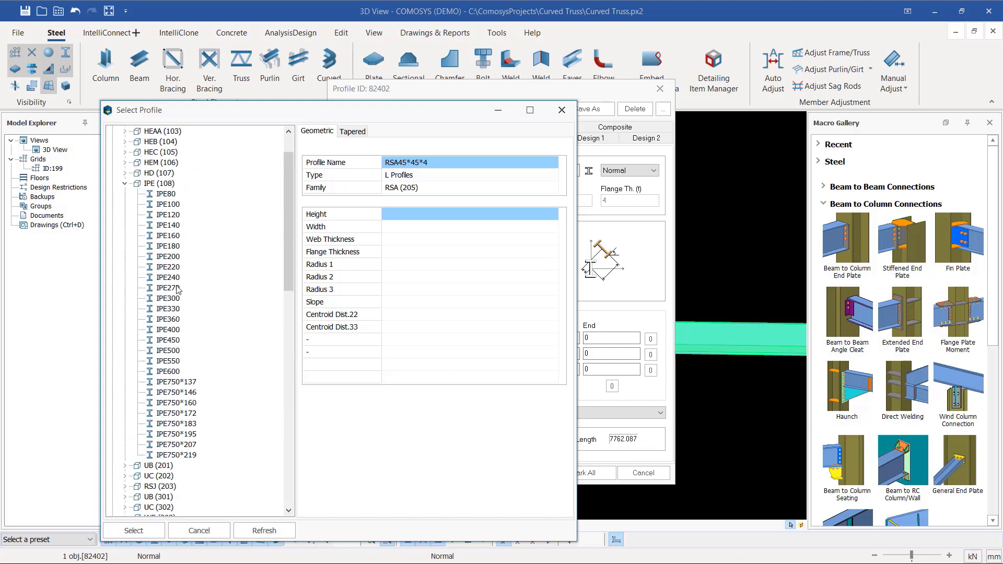
pyautogui.click(168, 268)
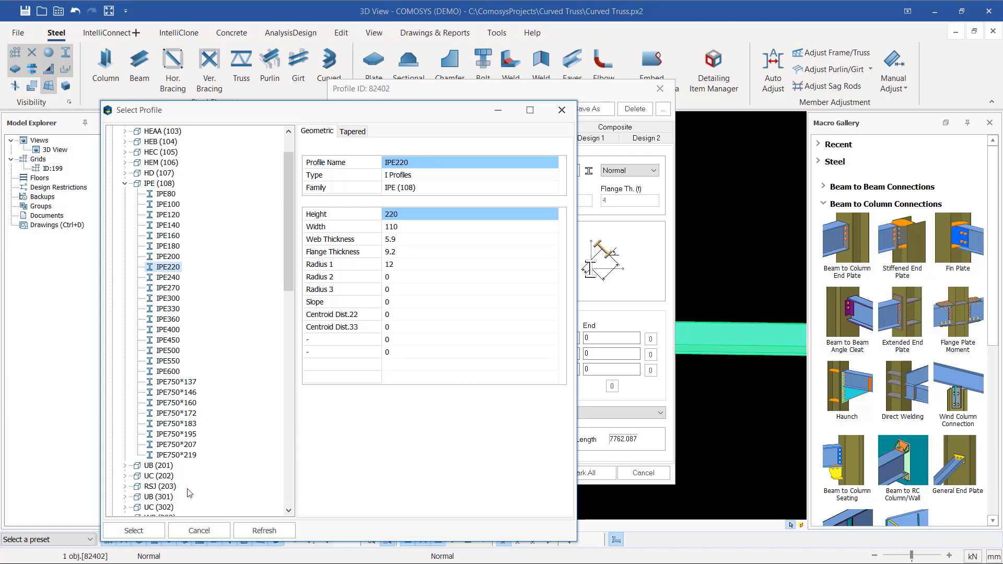
pyautogui.click(147, 531)
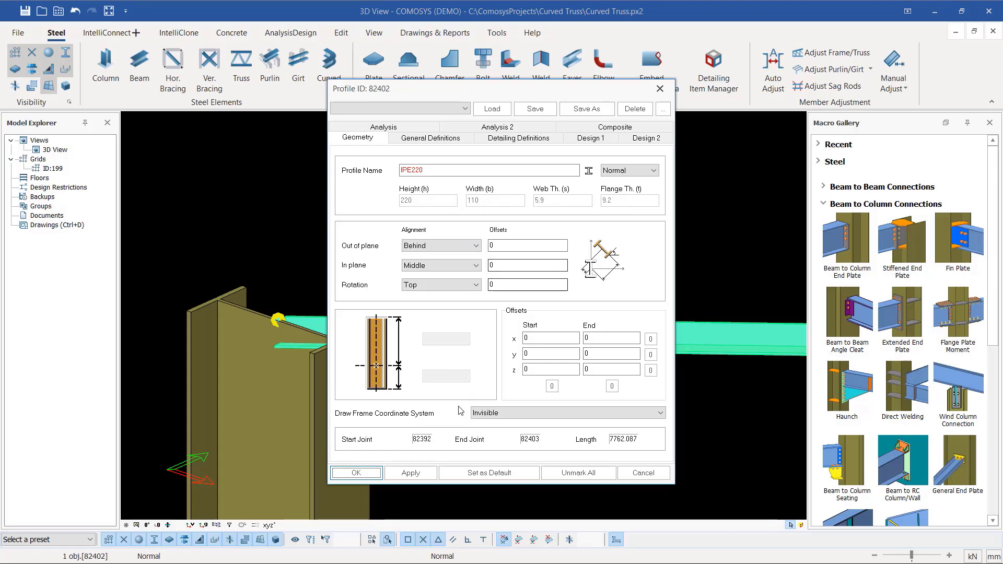
pyautogui.click(414, 476)
pyautogui.click(358, 476)
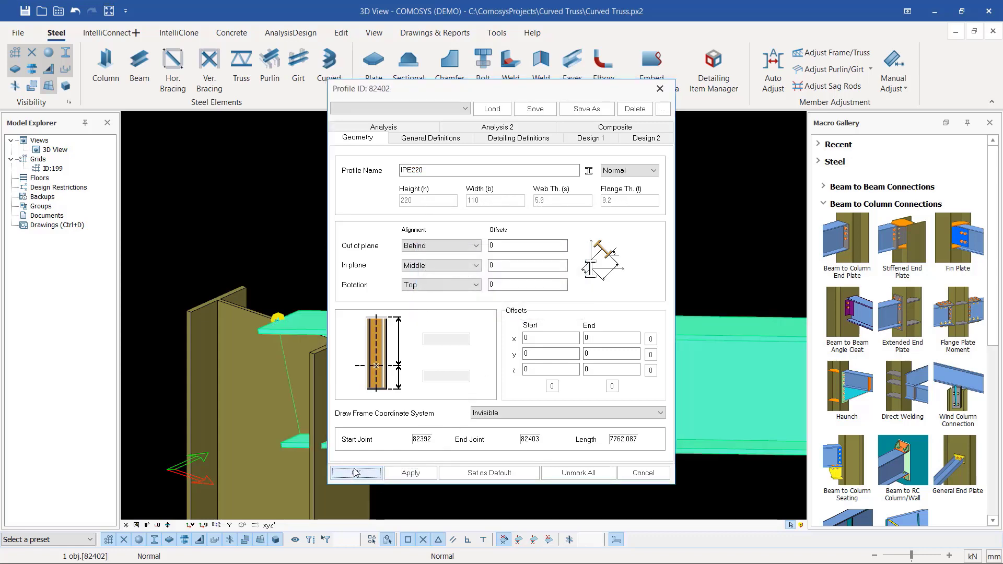
pyautogui.click(405, 218)
# - Mirror a copy of the sloped axis 1 beam across the vertical plane through axis B
pyautogui.scroll(-7, 324, 285)
pyautogui.scroll(-5, 324, 285)
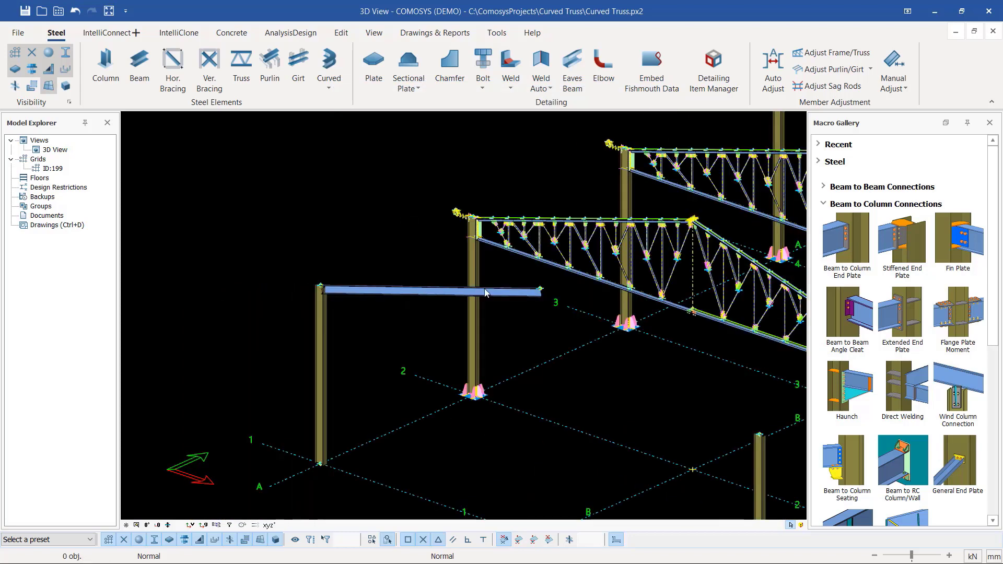
pyautogui.scroll(6, 505, 290)
pyautogui.click(510, 293)
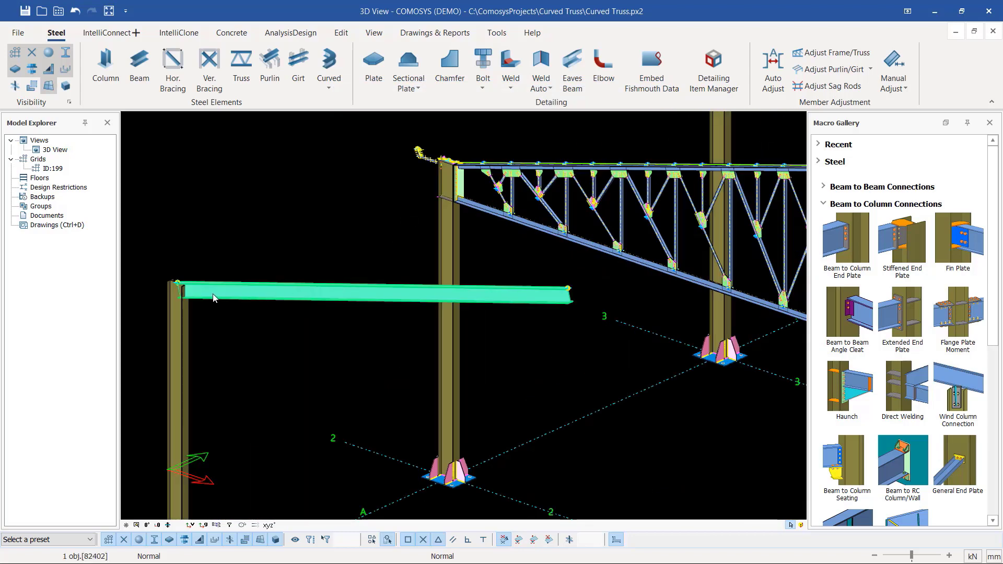
pyautogui.moveTo(525, 290)
pyautogui.mouseDown(button='middle')
pyautogui.moveTo(664, 271)
pyautogui.moveTo(550, 281)
pyautogui.moveTo(549, 235)
pyautogui.moveTo(567, 266)
pyautogui.moveTo(548, 279)
pyautogui.moveTo(557, 293)
pyautogui.moveTo(505, 277)
pyautogui.moveTo(516, 300)
pyautogui.mouseUp(button='middle')
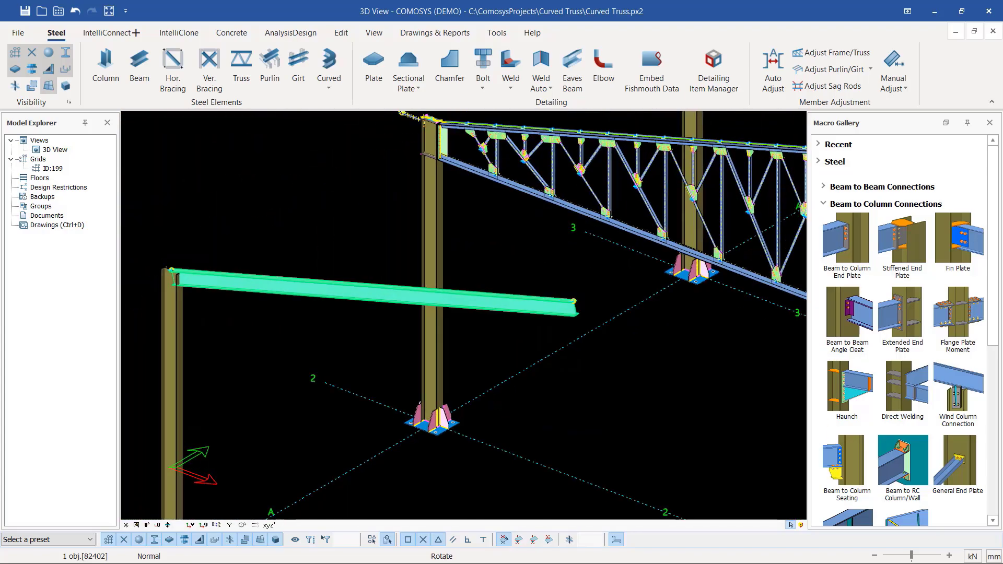
pyautogui.scroll(-6, 472, 307)
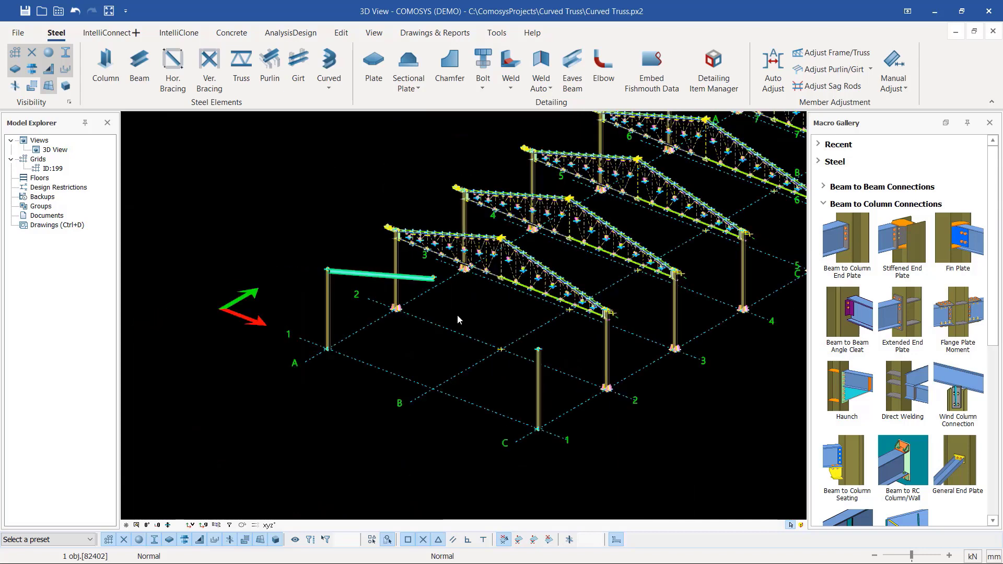
pyautogui.scroll(5, 406, 288)
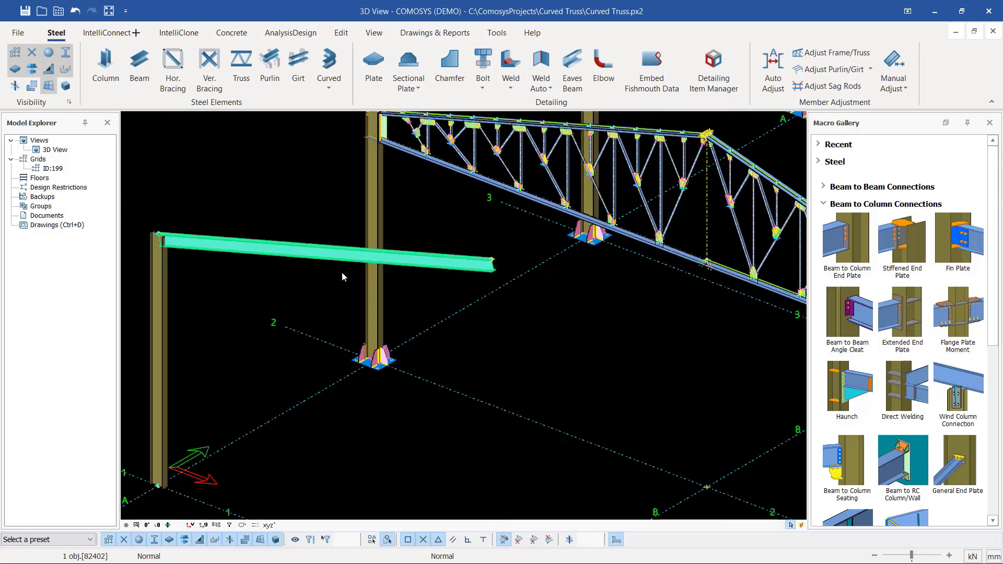
pyautogui.rightClick(294, 256)
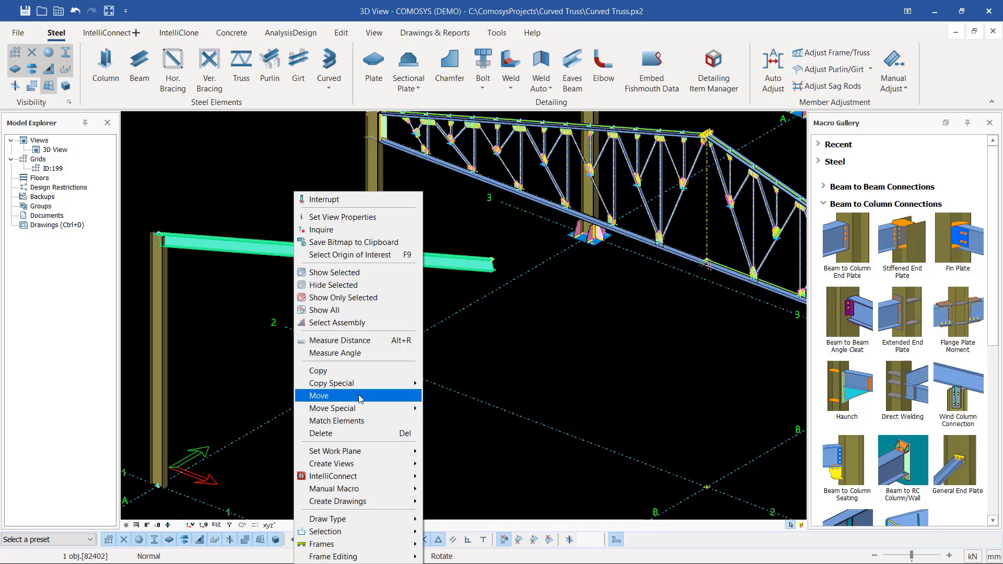
pyautogui.moveTo(365, 386)
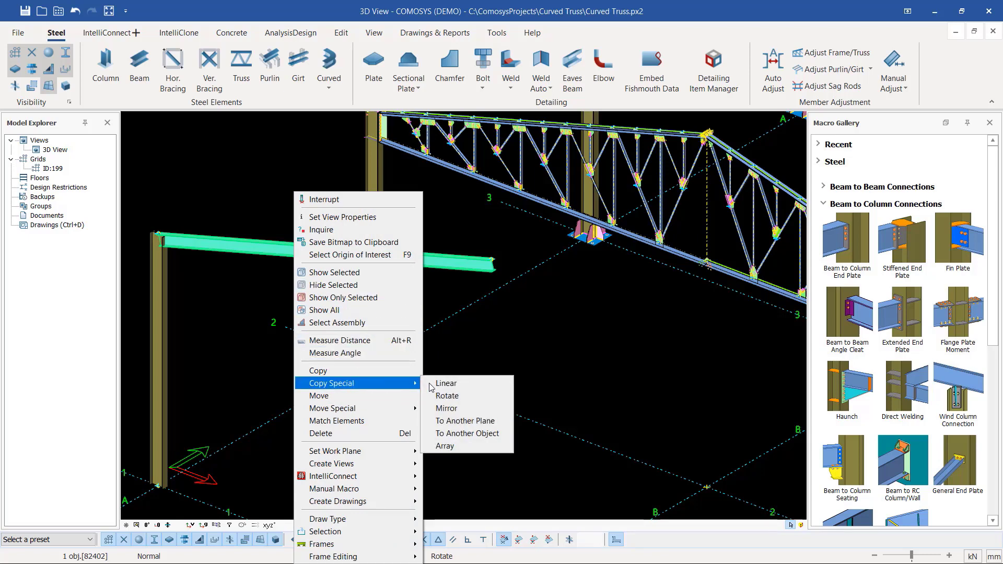
pyautogui.click(446, 408)
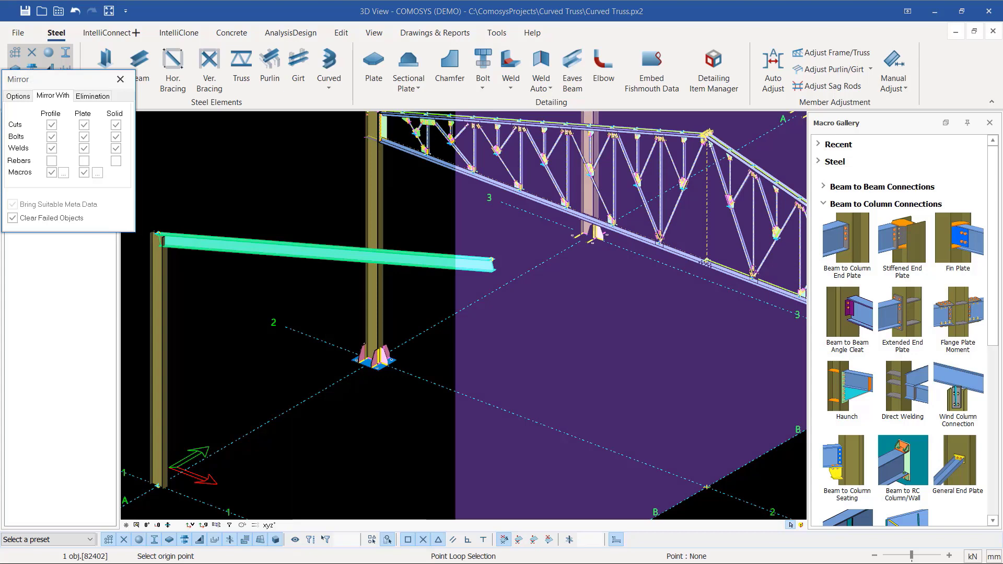
pyautogui.scroll(-5, 466, 337)
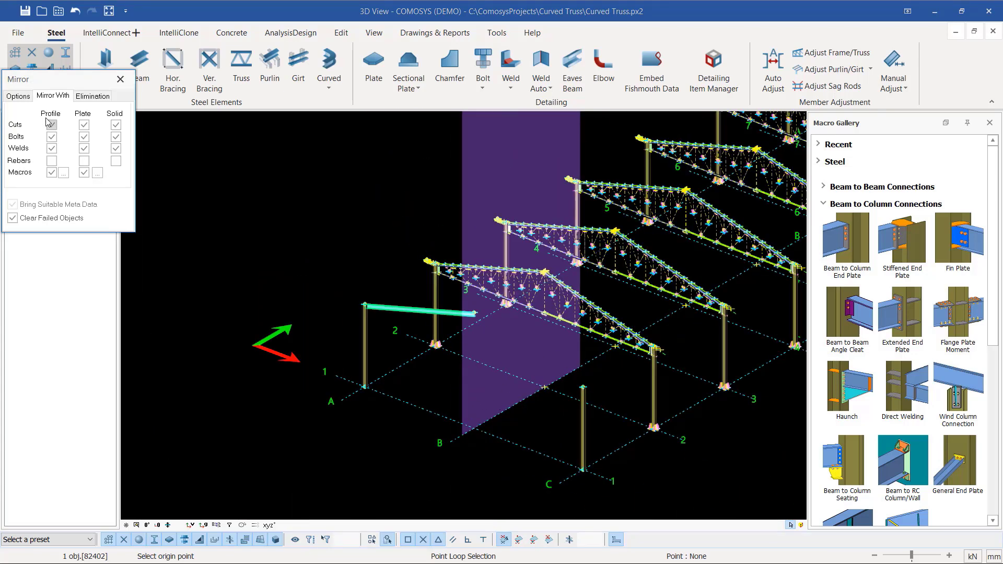
pyautogui.click(18, 96)
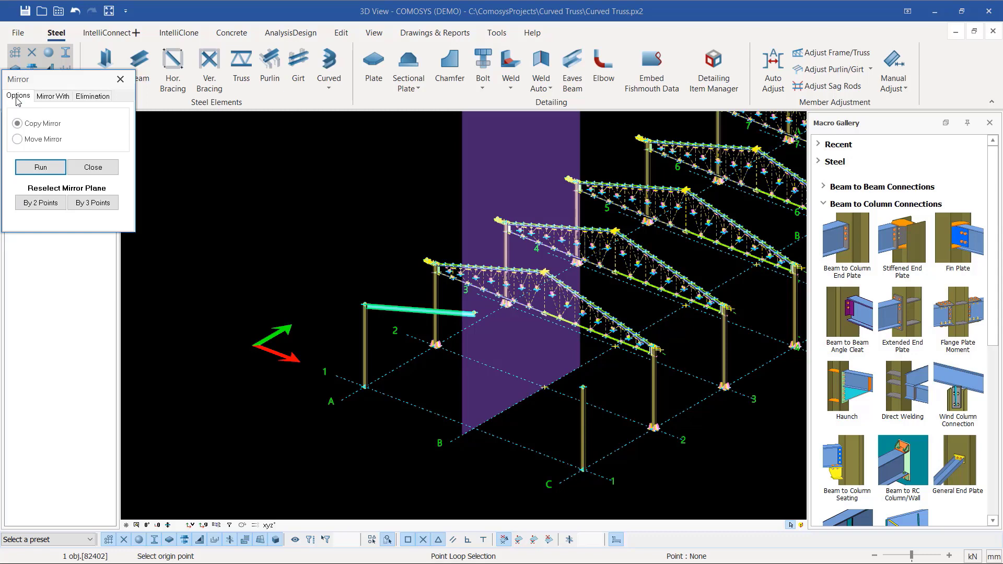
pyautogui.click(41, 167)
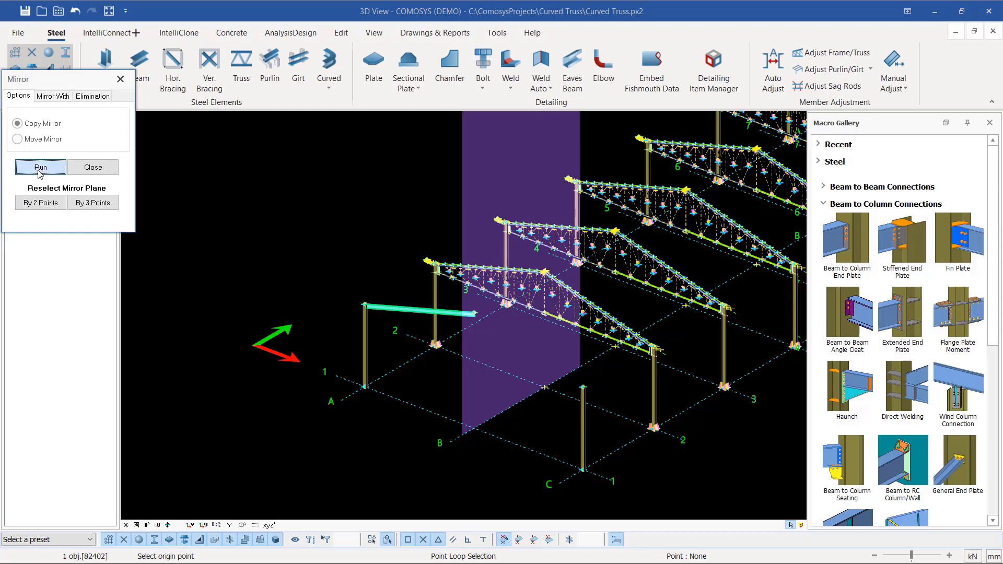
pyautogui.click(100, 170)
pyautogui.rightClick(268, 169)
pyautogui.click(298, 177)
pyautogui.scroll(3, 599, 426)
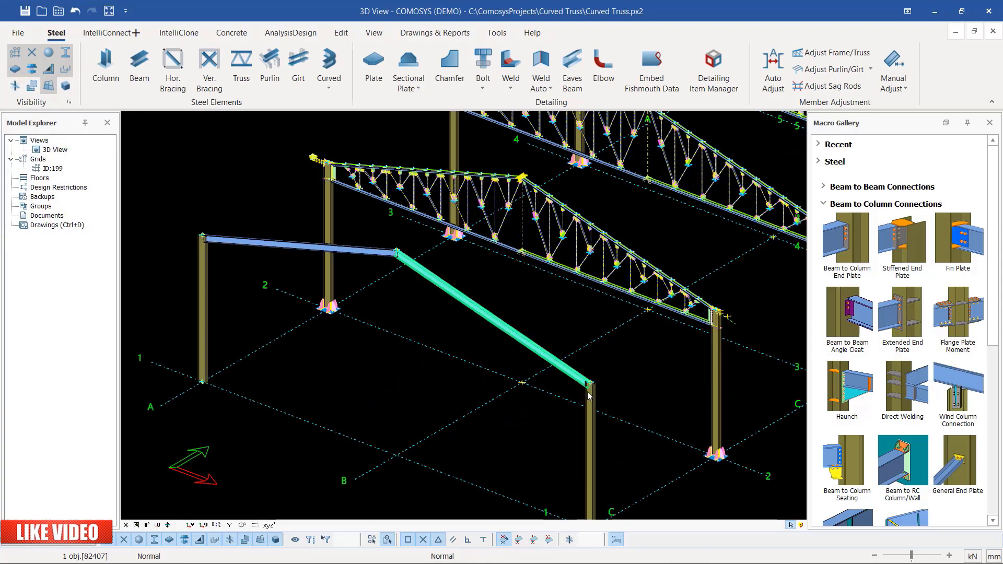
pyautogui.press('Escape')
# - Add a Haunch connection between the column at axes C and 1 and its sloped beam
pyautogui.scroll(2, 638, 353)
pyautogui.scroll(3, 585, 372)
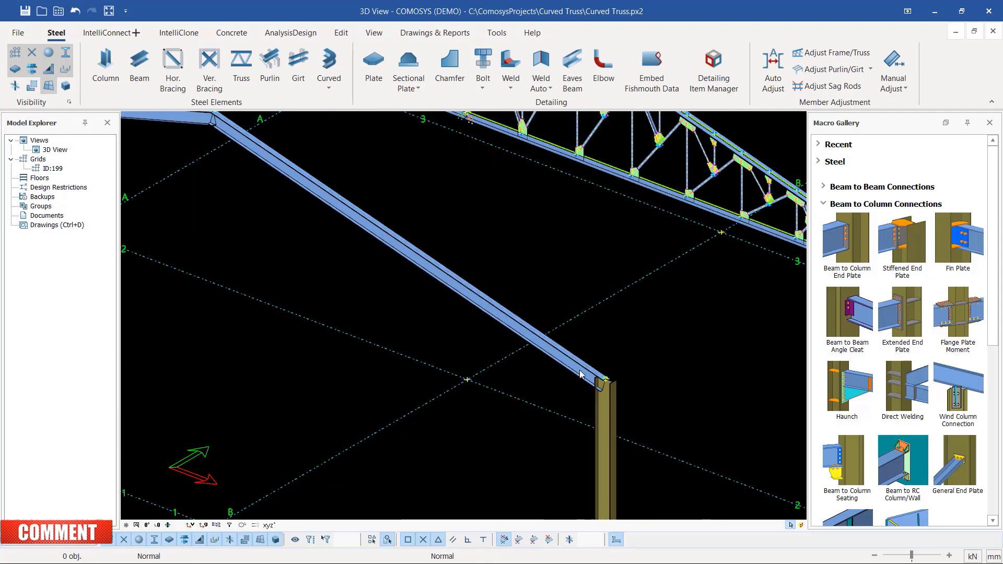
pyautogui.click(848, 380)
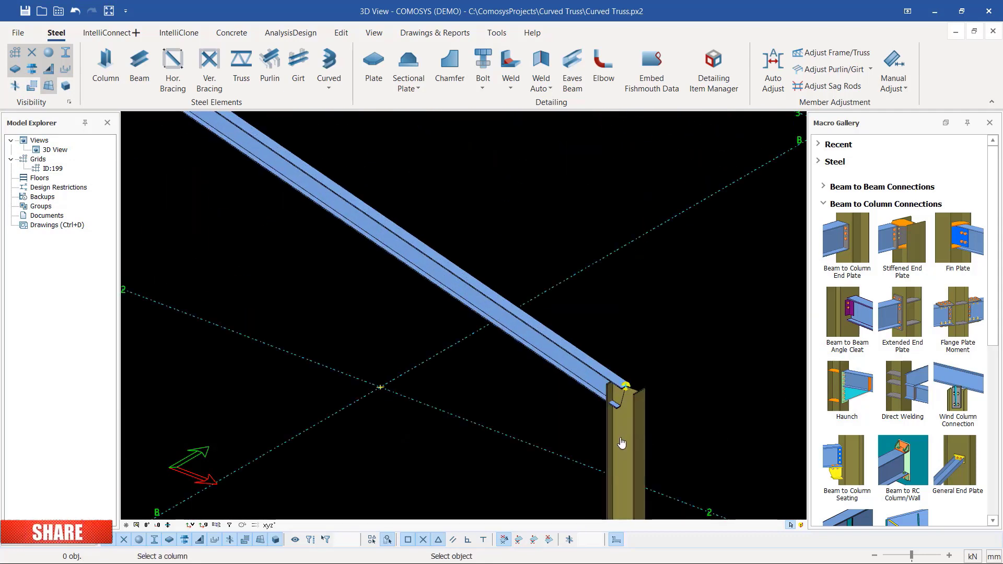
pyautogui.scroll(2, 614, 406)
pyautogui.click(613, 407)
pyautogui.click(565, 332)
pyautogui.rightClick(634, 266)
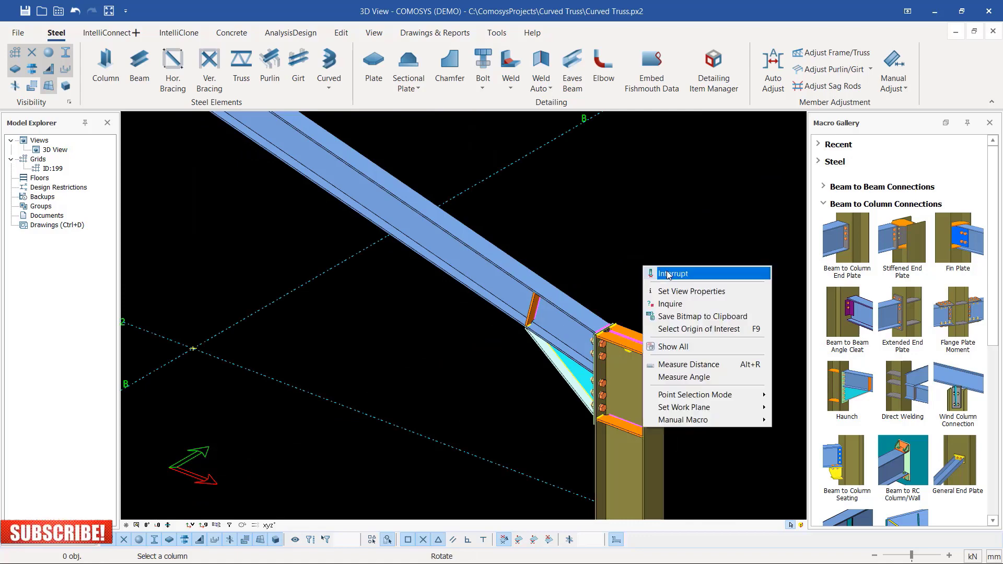
pyautogui.click(674, 274)
# - Set the haunch length along the beam to 1200 in the connection at axes C and 1
pyautogui.scroll(2, 574, 373)
pyautogui.click(574, 373)
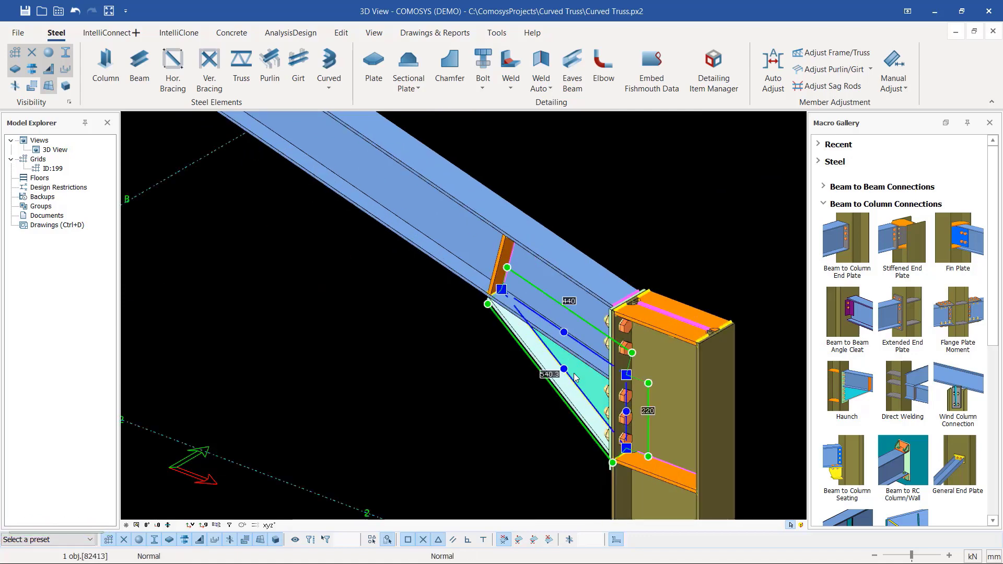
pyautogui.click(574, 373)
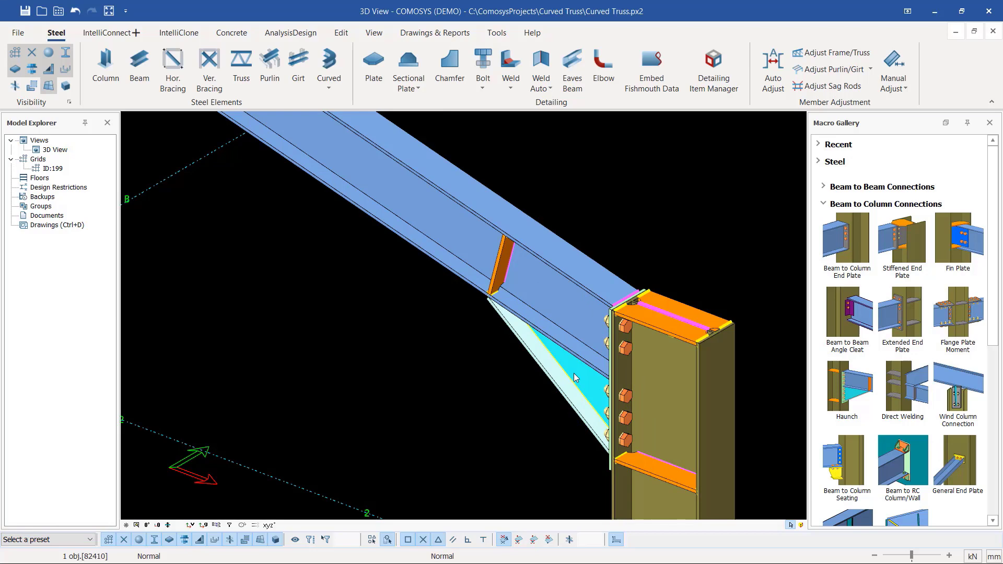
pyautogui.doubleClick(579, 250)
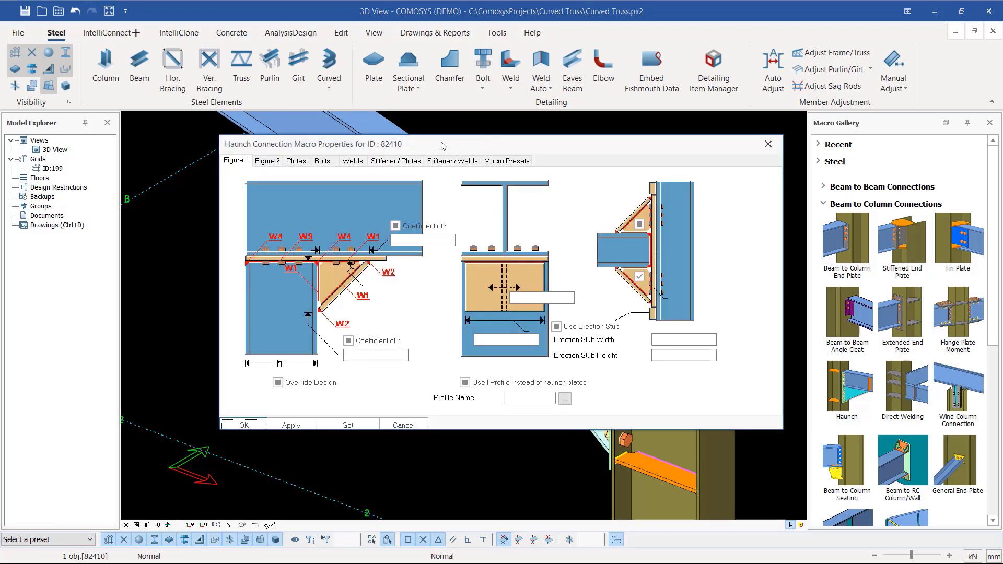
pyautogui.moveTo(431, 149); pyautogui.dragTo(744, 102)
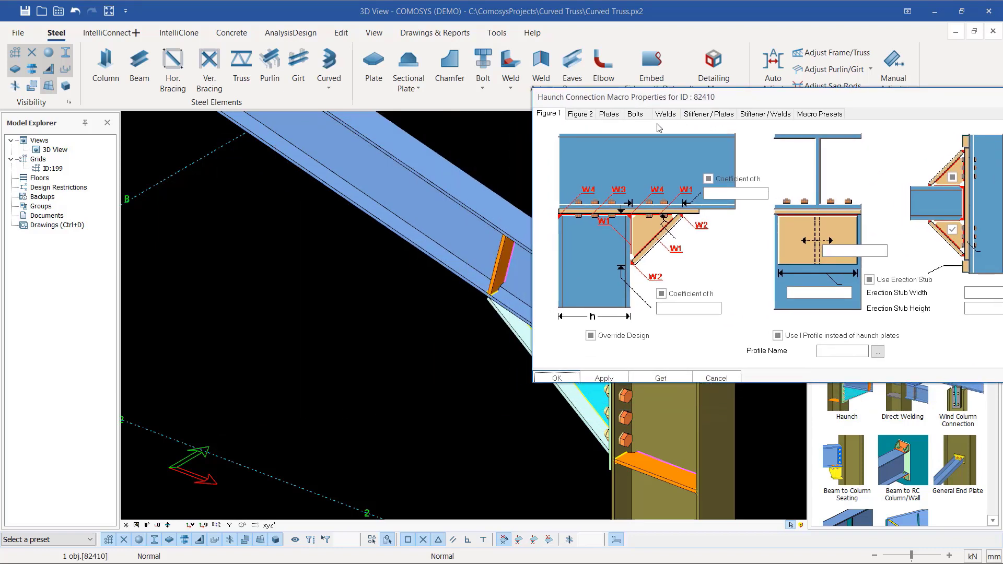
pyautogui.click(716, 192)
pyautogui.write('12000')
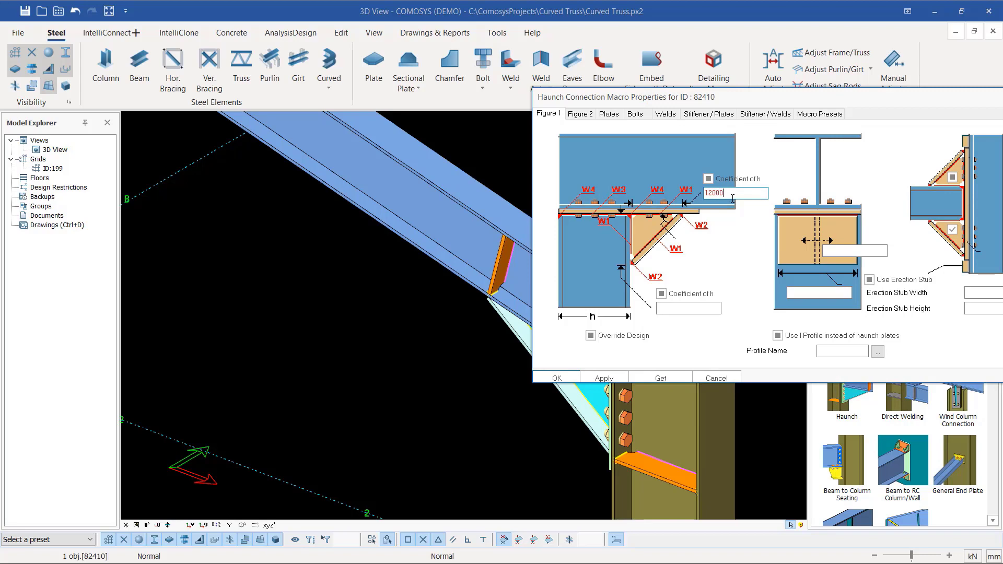
pyautogui.press('BackSpace')
pyautogui.click(604, 378)
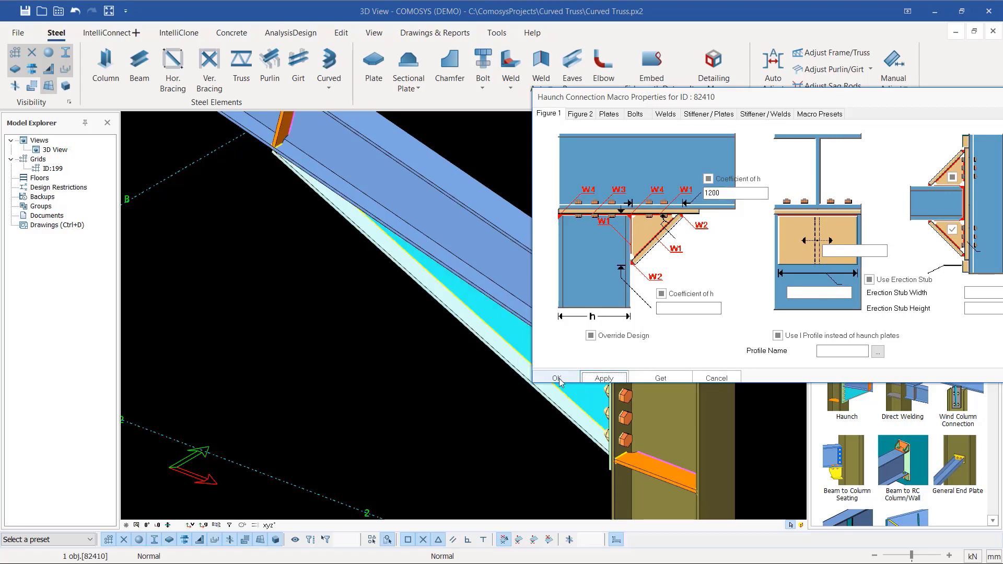
pyautogui.click(557, 378)
# - Add a Haunch connection between the column at axes A and 1 and its sloped beam
pyautogui.scroll(-5, 559, 378)
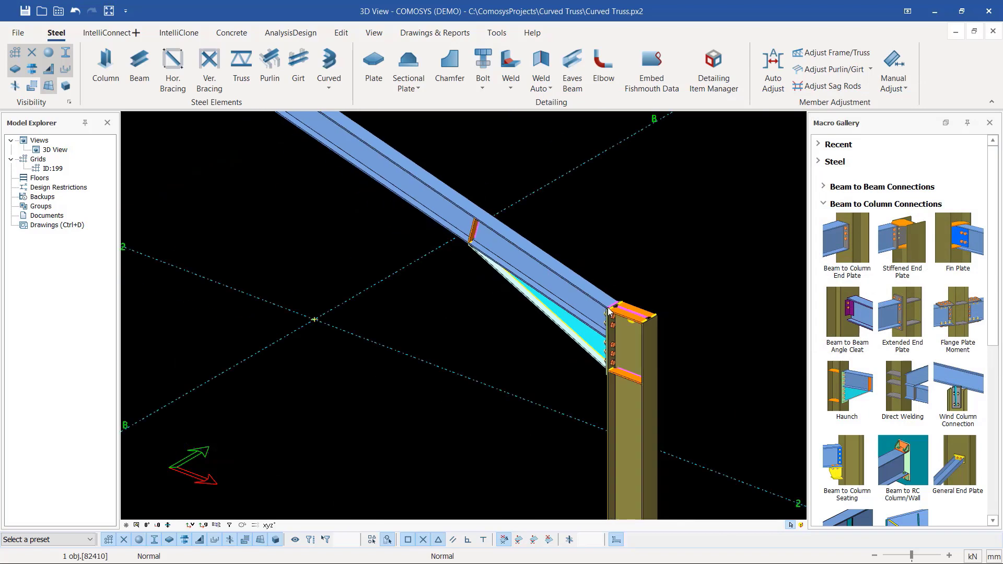
pyautogui.click(854, 396)
pyautogui.scroll(-2, 577, 357)
pyautogui.scroll(8, 340, 241)
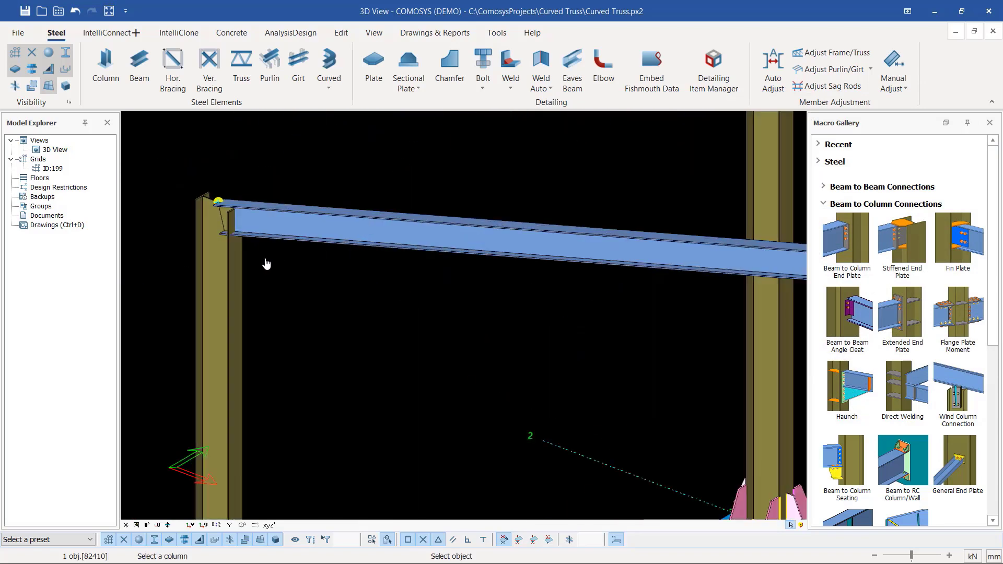
pyautogui.click(224, 274)
pyautogui.click(277, 224)
pyautogui.rightClick(327, 175)
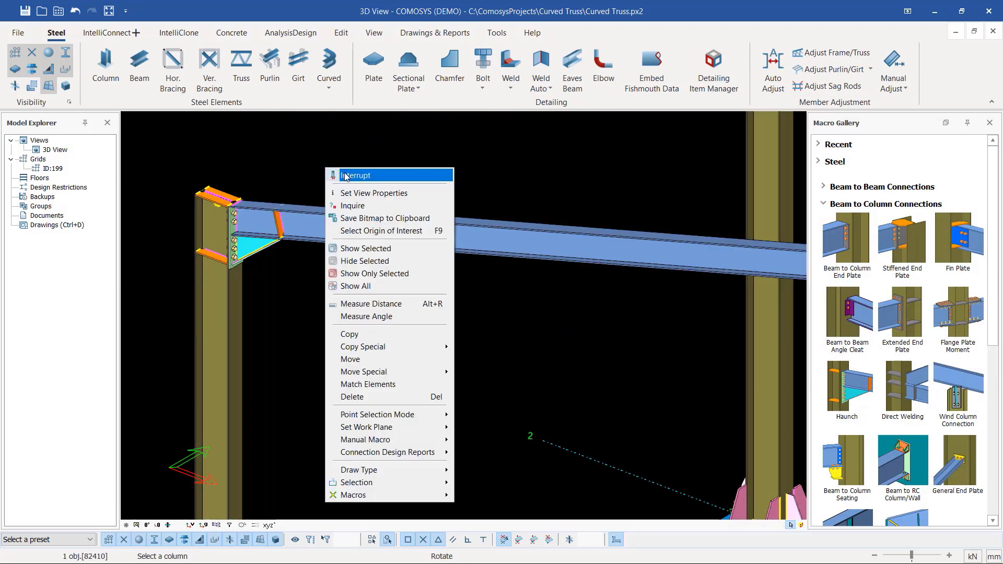
pyautogui.click(345, 176)
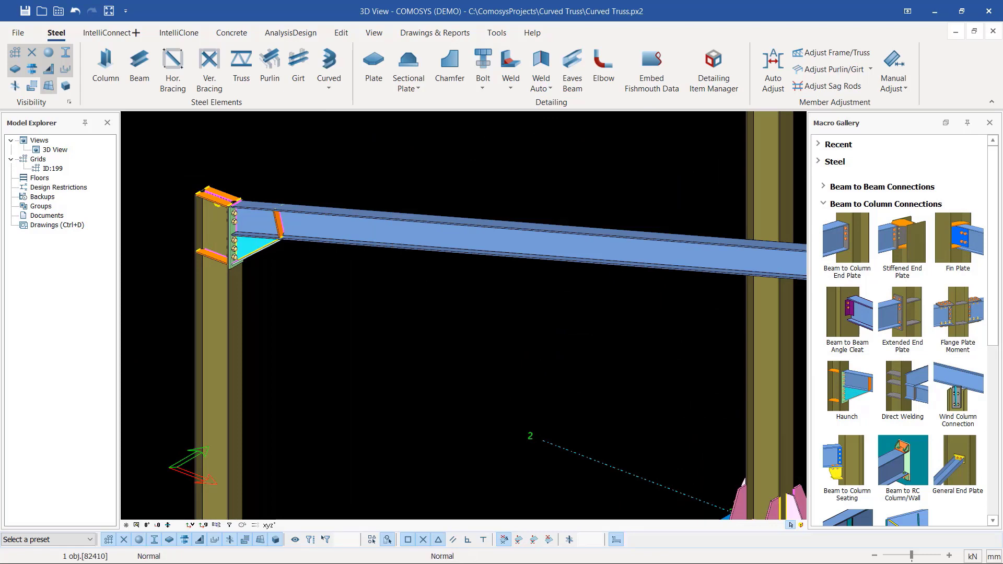
# - Set the haunch length along the beam to 1200 in the connection at axes A and 1
pyautogui.scroll(4, 257, 257)
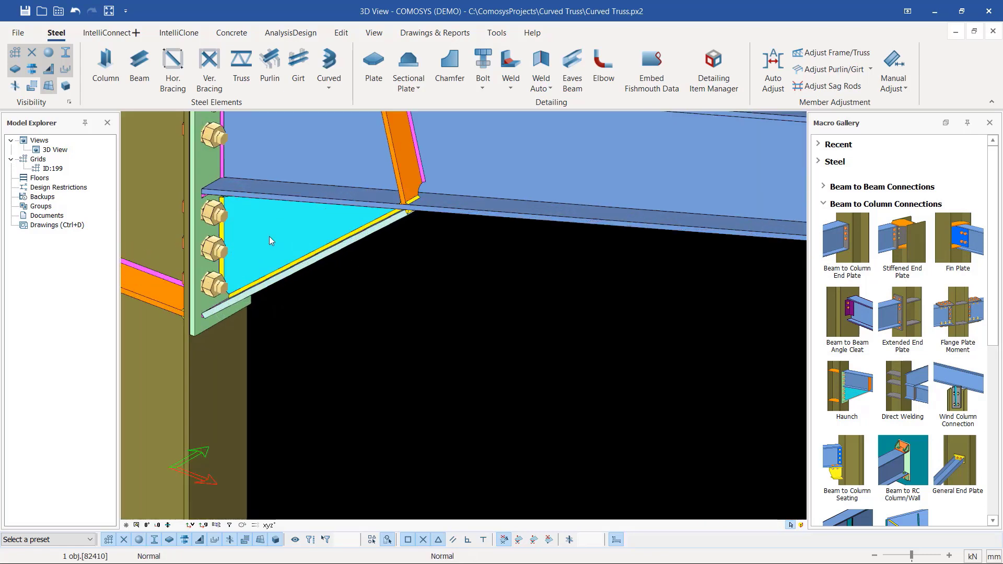
pyautogui.click(270, 240)
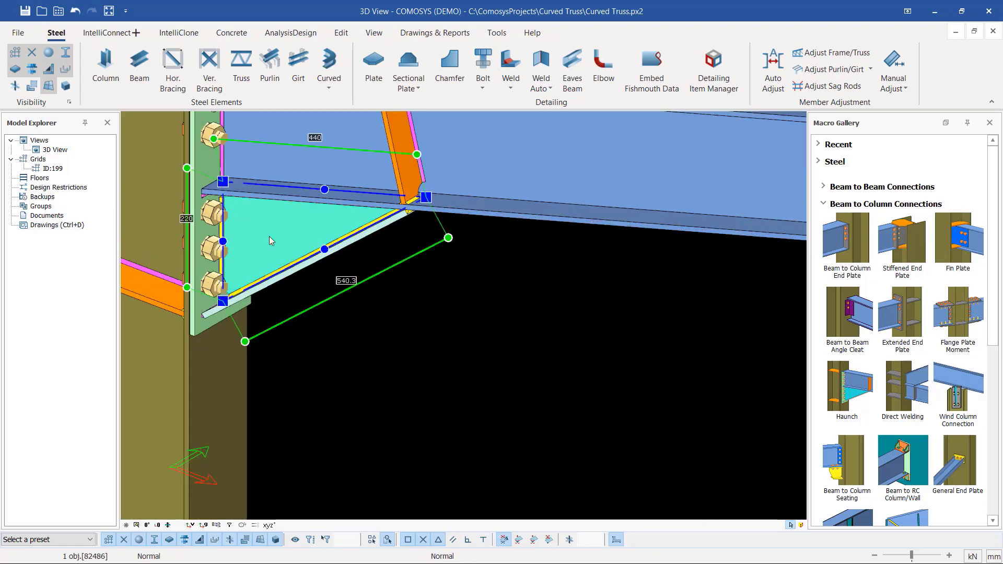
pyautogui.click(421, 279)
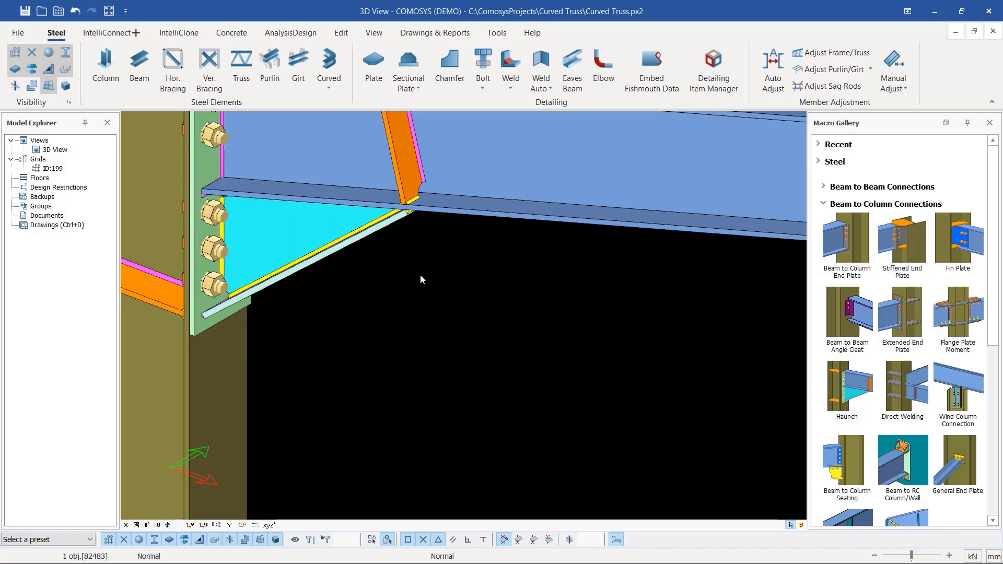
pyautogui.hotkey('alt', 'Return')
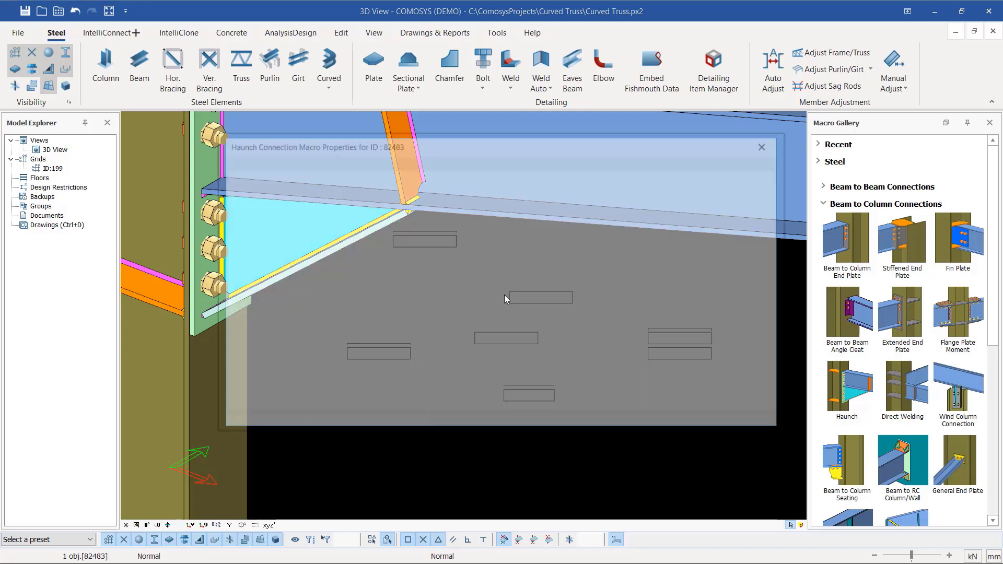
pyautogui.moveTo(438, 145); pyautogui.dragTo(625, 154)
pyautogui.click(618, 251)
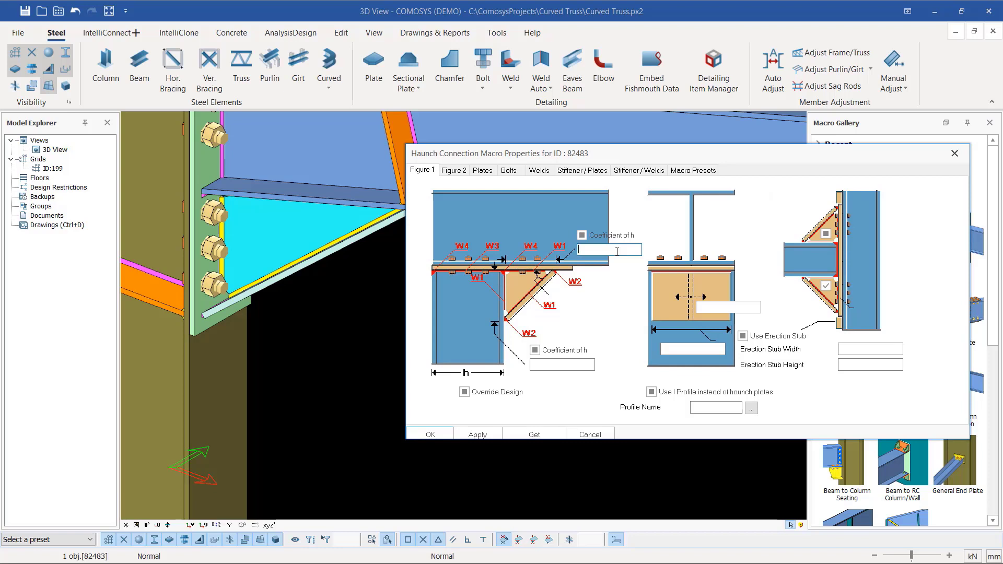
pyautogui.write('1200')
pyautogui.click(480, 436)
pyautogui.click(432, 435)
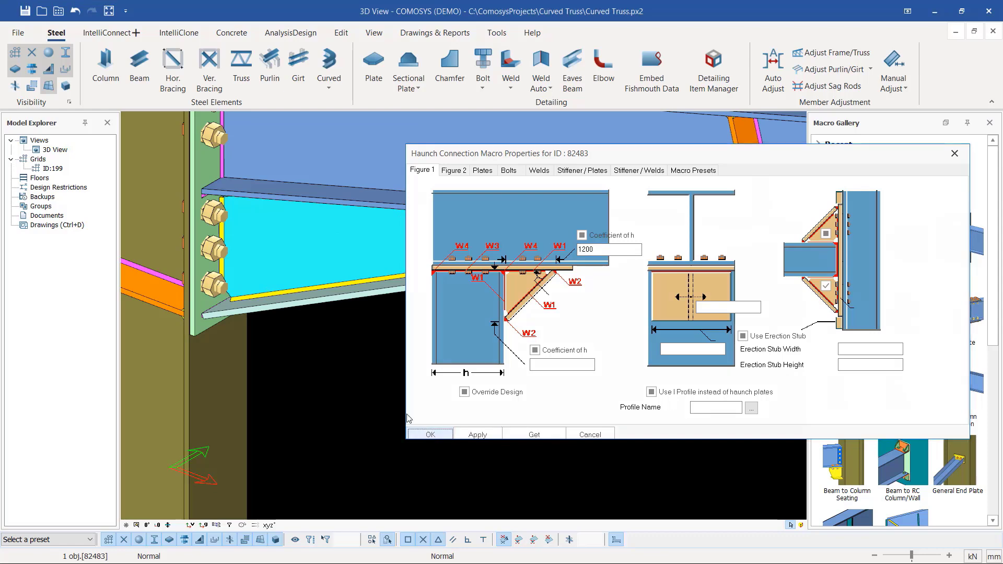
# - Add an Apex Haunch connection between the two sloped axis 1 beams where they meet at the ridge
pyautogui.scroll(5, 541, 287)
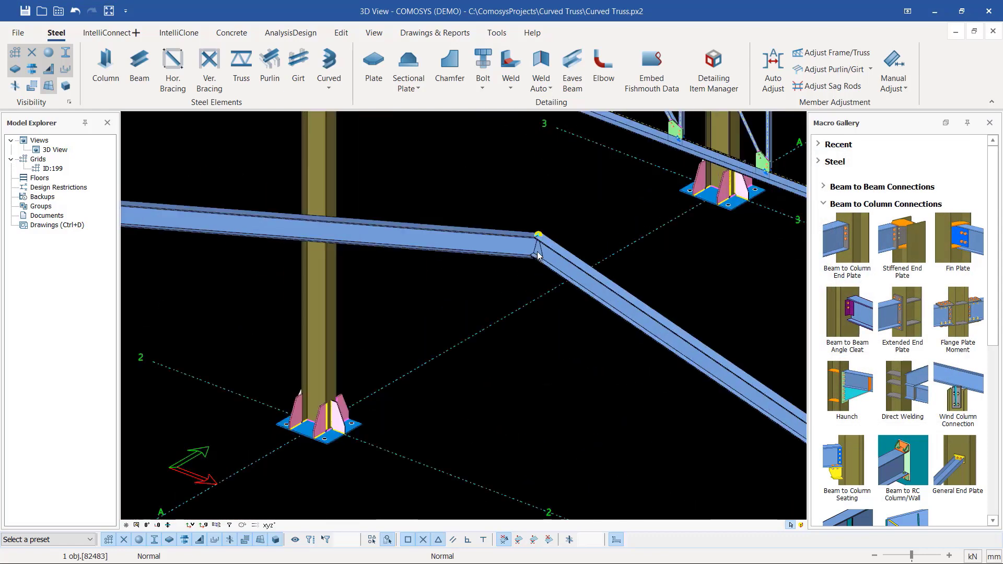
pyautogui.scroll(-3, 935, 313)
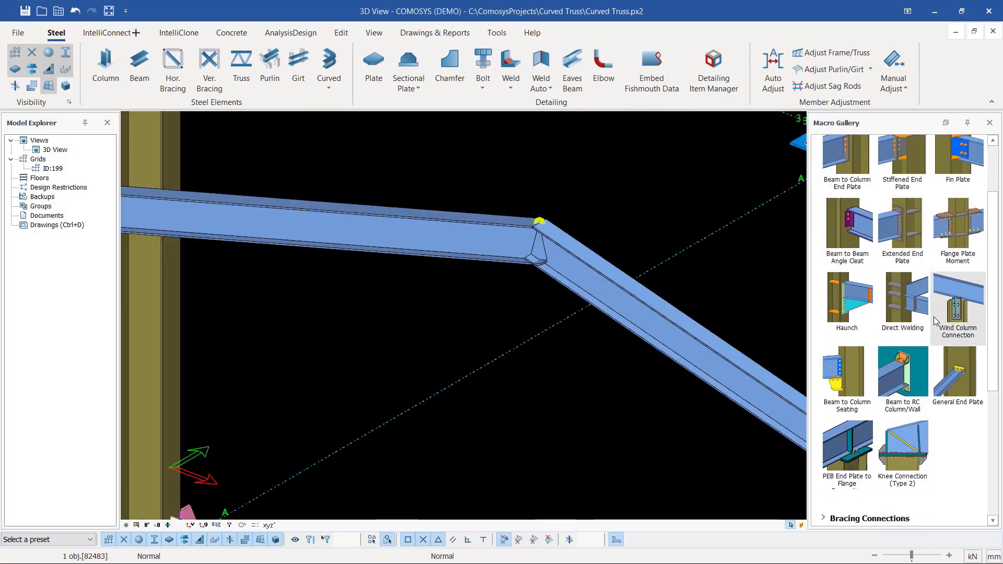
pyautogui.scroll(3, 920, 344)
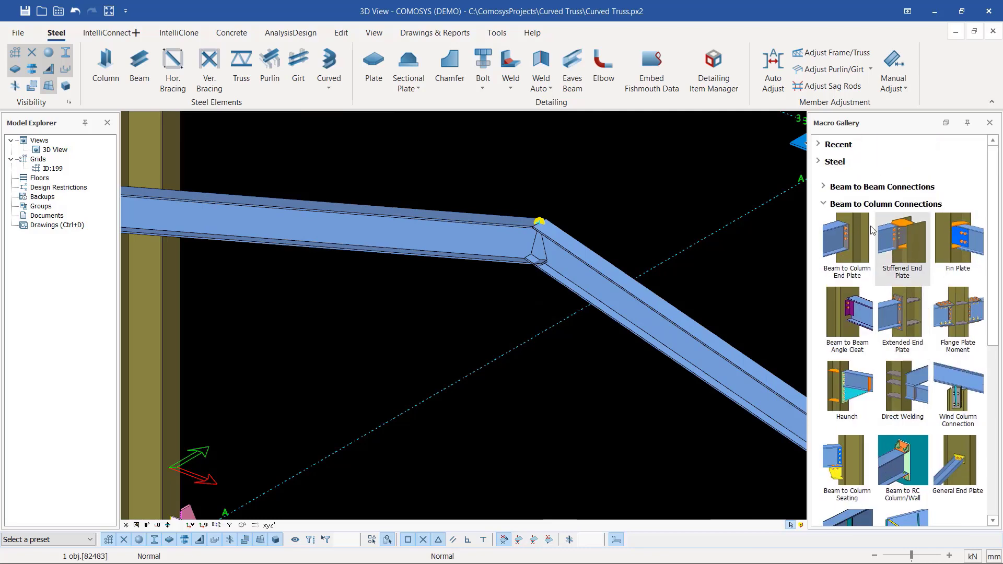
pyautogui.click(824, 205)
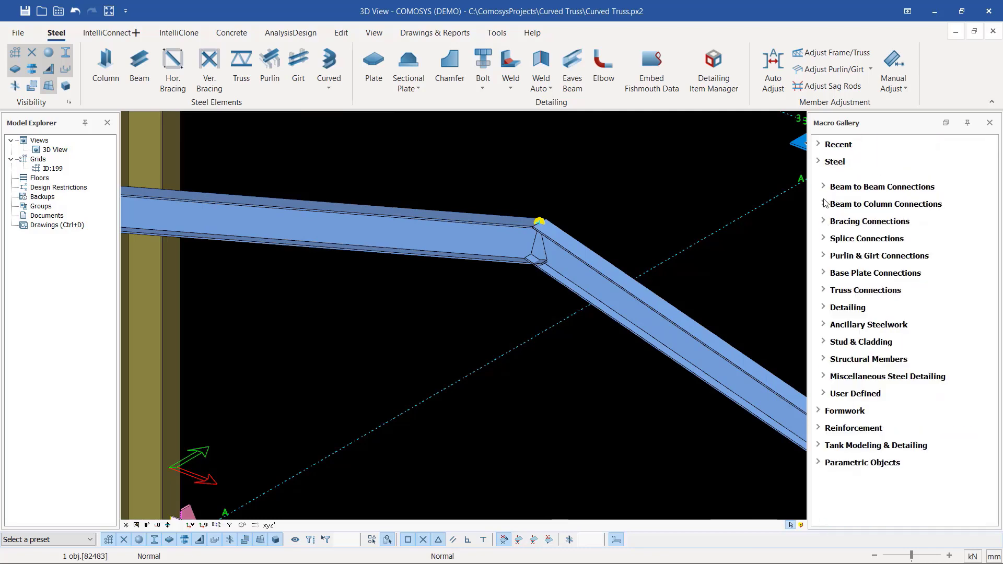
pyautogui.click(824, 188)
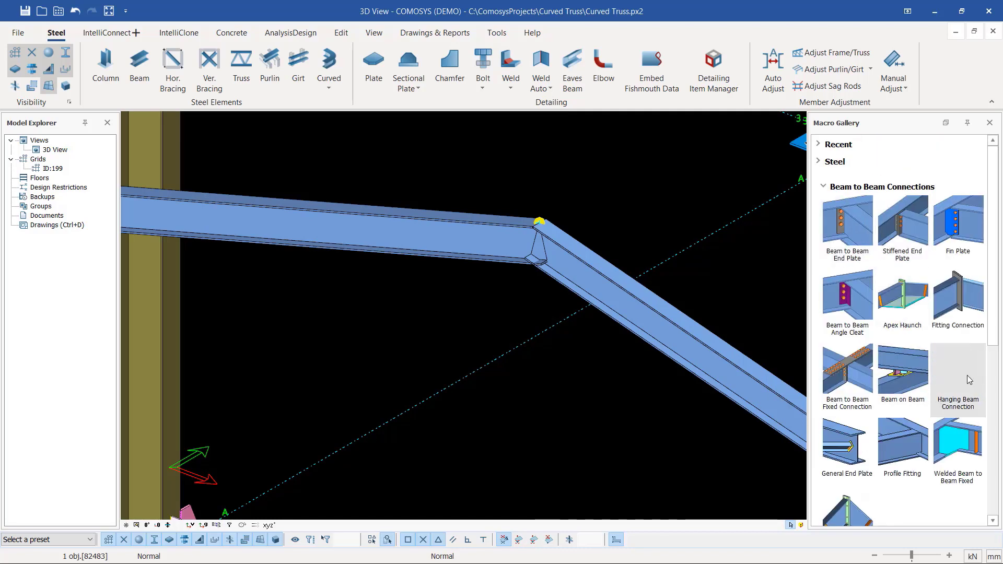
pyautogui.click(910, 306)
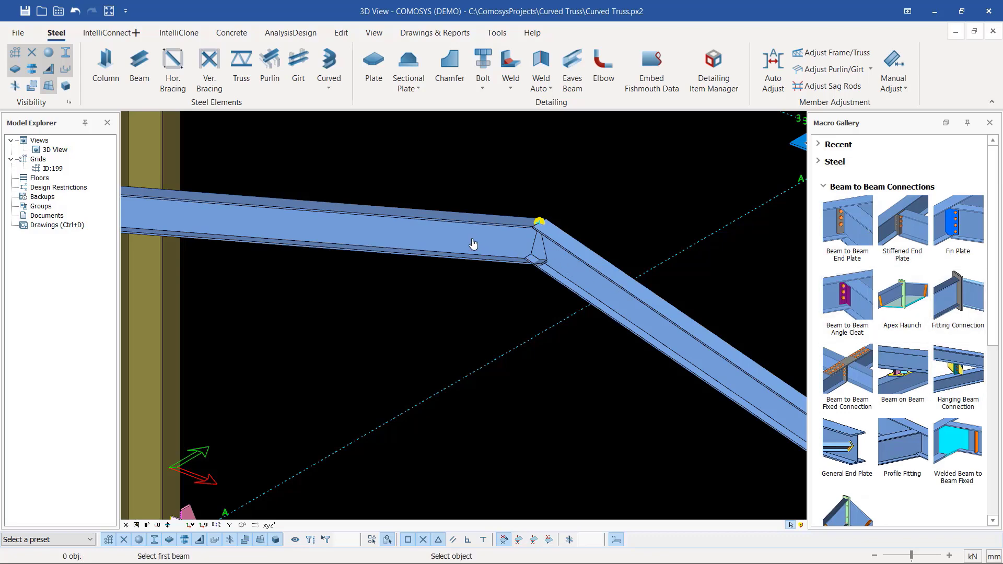
pyautogui.click(473, 244)
pyautogui.click(575, 273)
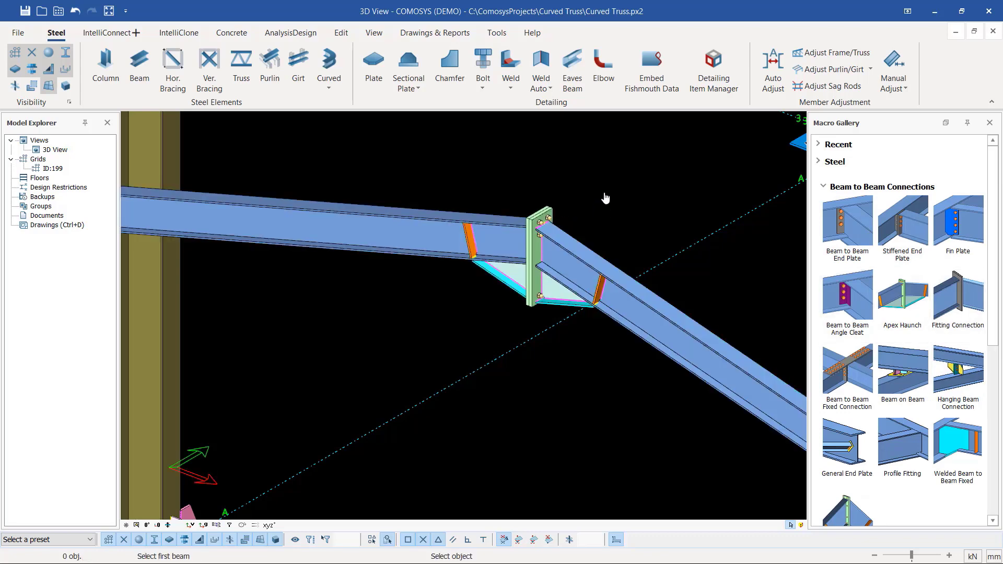
# - Load the HEA300 macro preset into the axis 1 apex haunch connection and apply it
pyautogui.scroll(3, 571, 292)
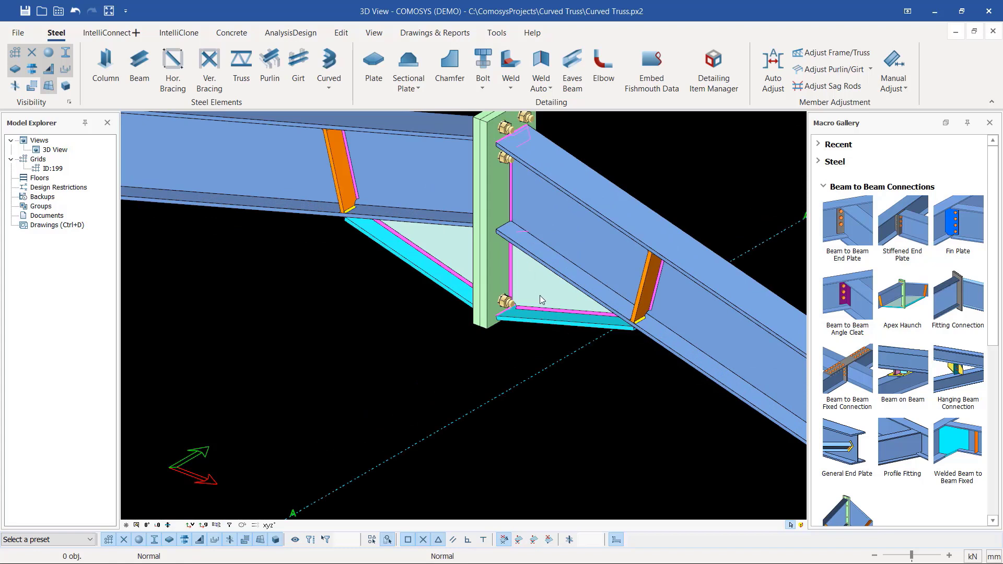
pyautogui.click(540, 295)
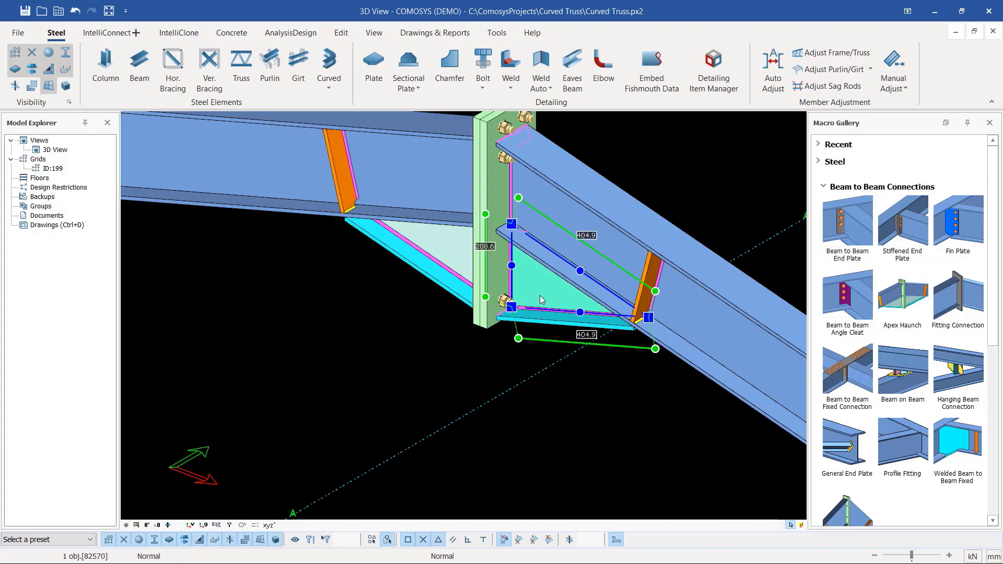
pyautogui.click(540, 296)
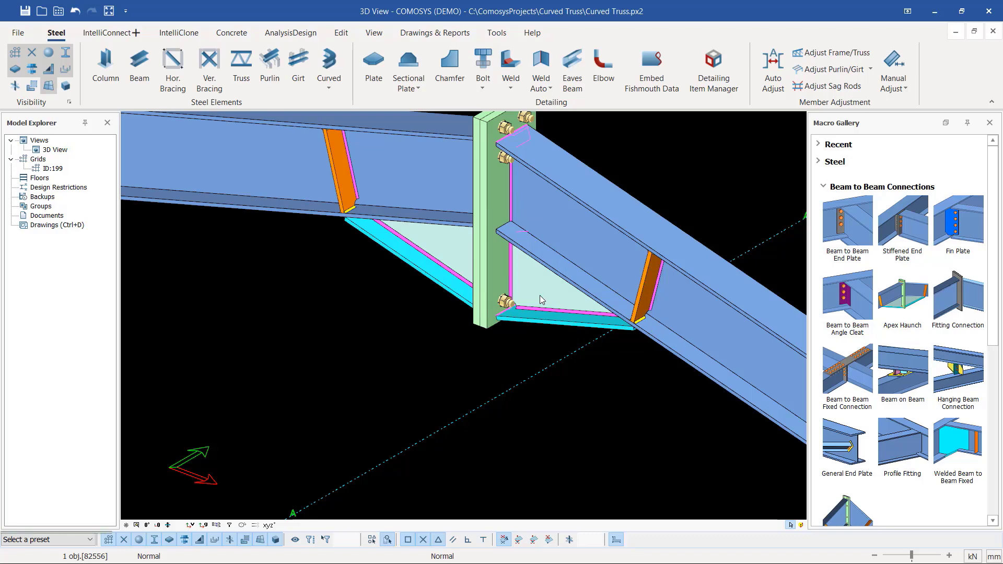
pyautogui.doubleClick(541, 296)
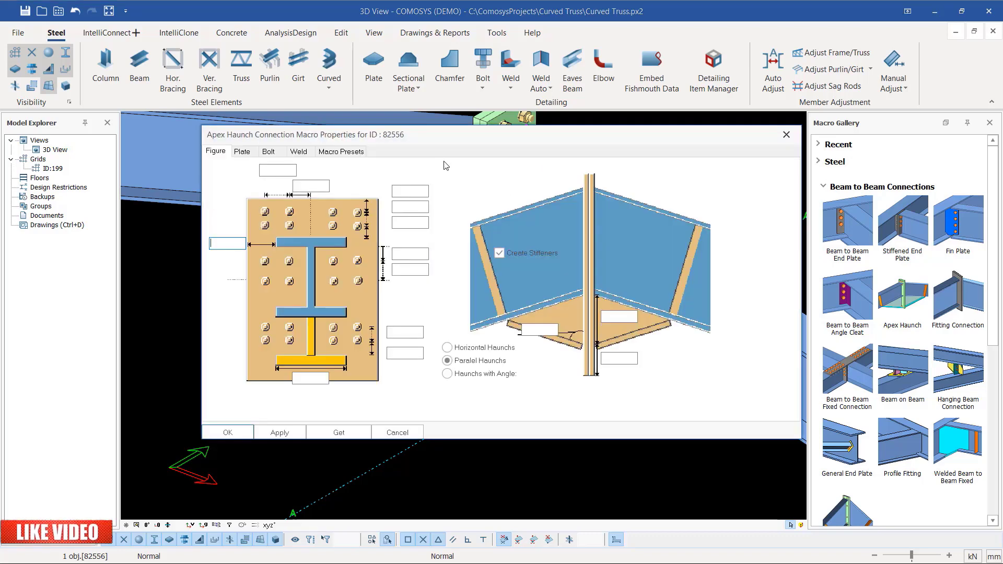
pyautogui.moveTo(446, 134); pyautogui.dragTo(794, 246)
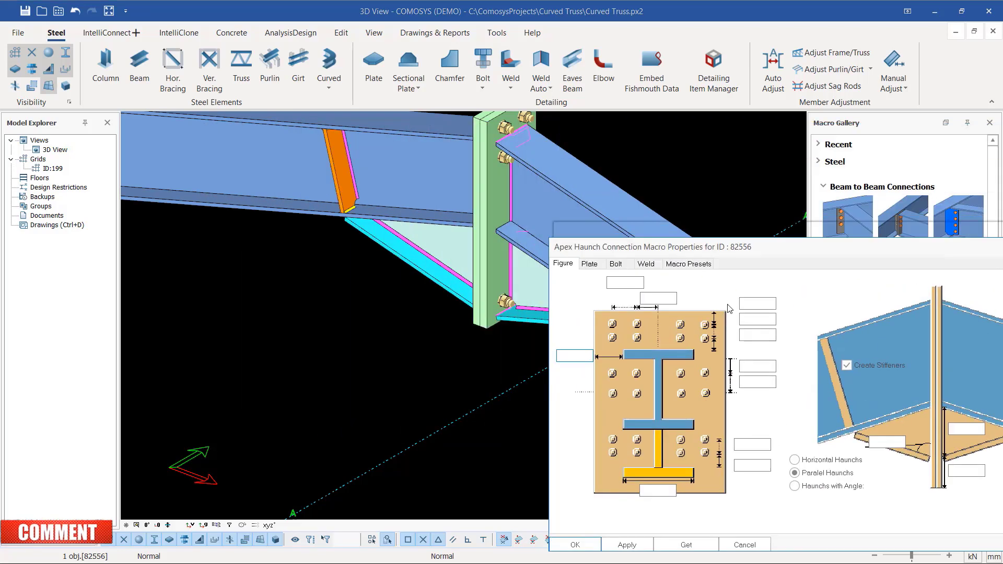
pyautogui.moveTo(728, 308); pyautogui.dragTo(720, 154)
pyautogui.click(660, 167)
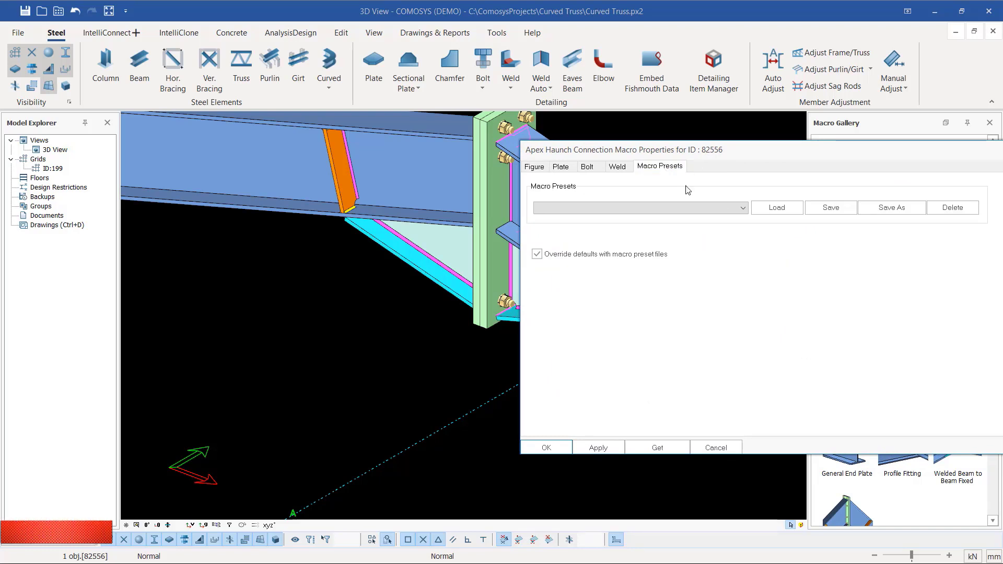
pyautogui.click(727, 208)
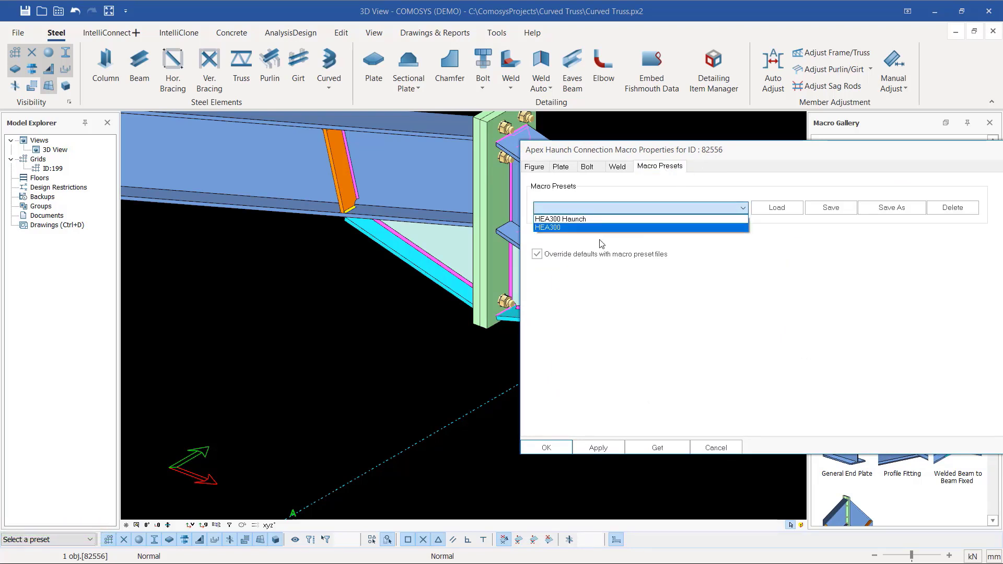
pyautogui.click(568, 228)
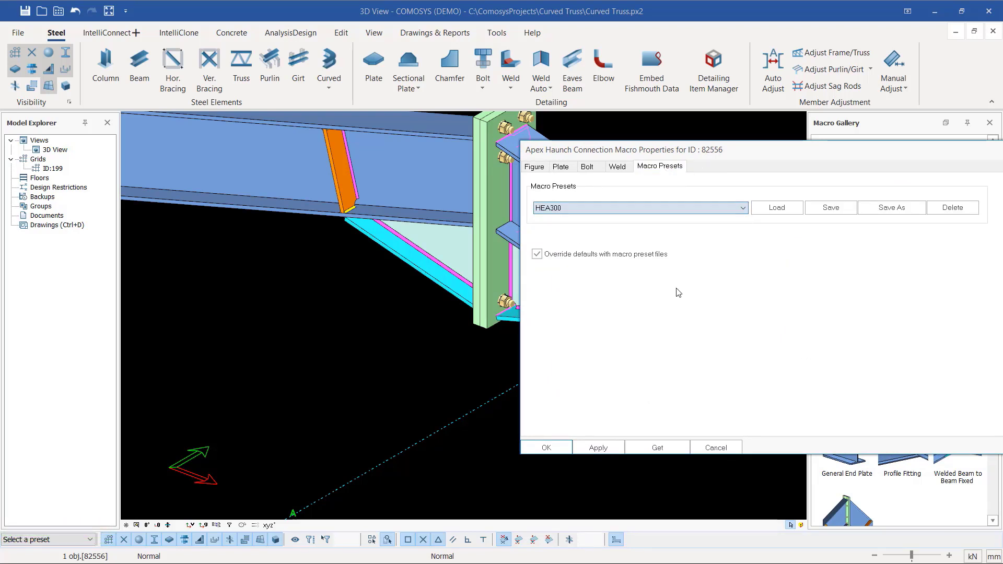
pyautogui.click(608, 448)
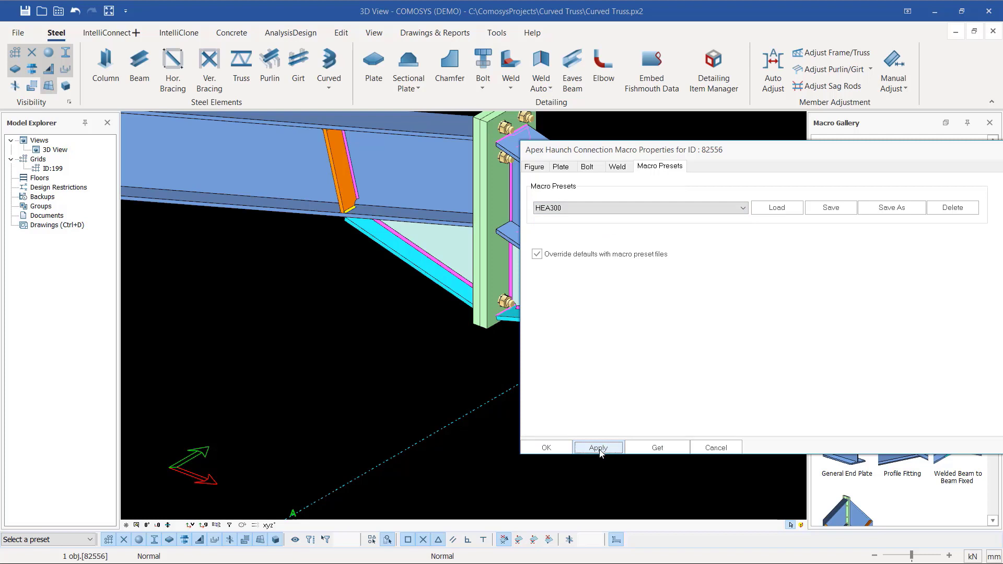
pyautogui.click(792, 211)
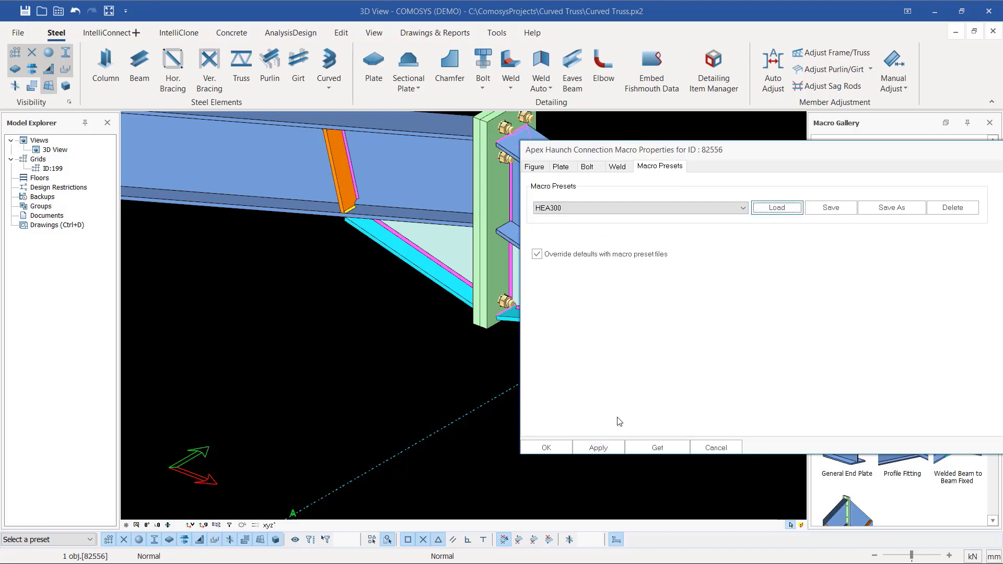
pyautogui.click(600, 448)
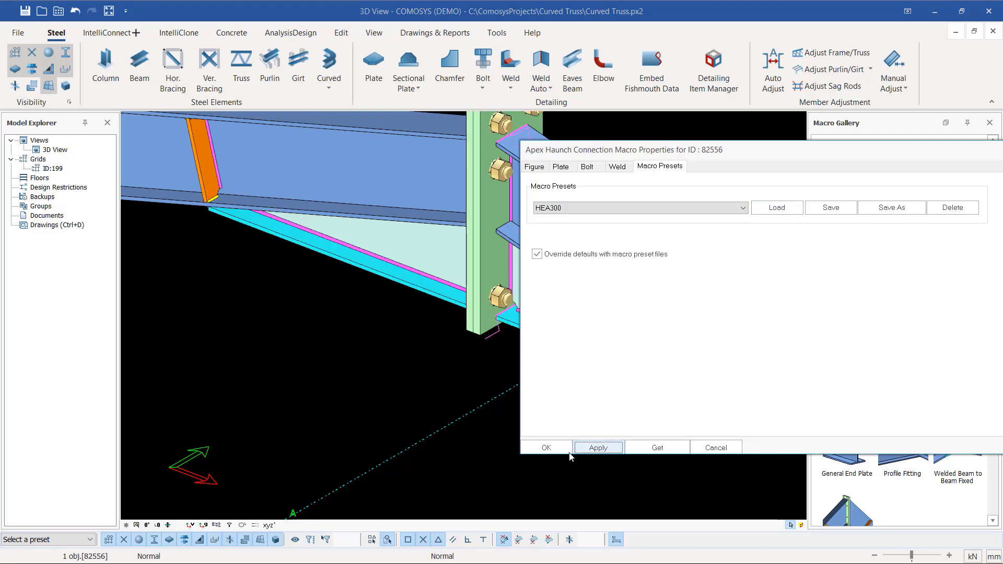
pyautogui.click(546, 449)
# - Undo the HEA300 preset change on the axis 1 apex haunch connection
pyautogui.scroll(-3, 521, 367)
pyautogui.moveTo(555, 320)
pyautogui.mouseDown(button='middle')
pyautogui.moveTo(648, 251)
pyautogui.moveTo(624, 269)
pyautogui.moveTo(559, 256)
pyautogui.moveTo(504, 275)
pyautogui.moveTo(494, 292)
pyautogui.moveTo(515, 313)
pyautogui.moveTo(565, 327)
pyautogui.moveTo(596, 317)
pyautogui.moveTo(561, 321)
pyautogui.mouseUp(button='middle')
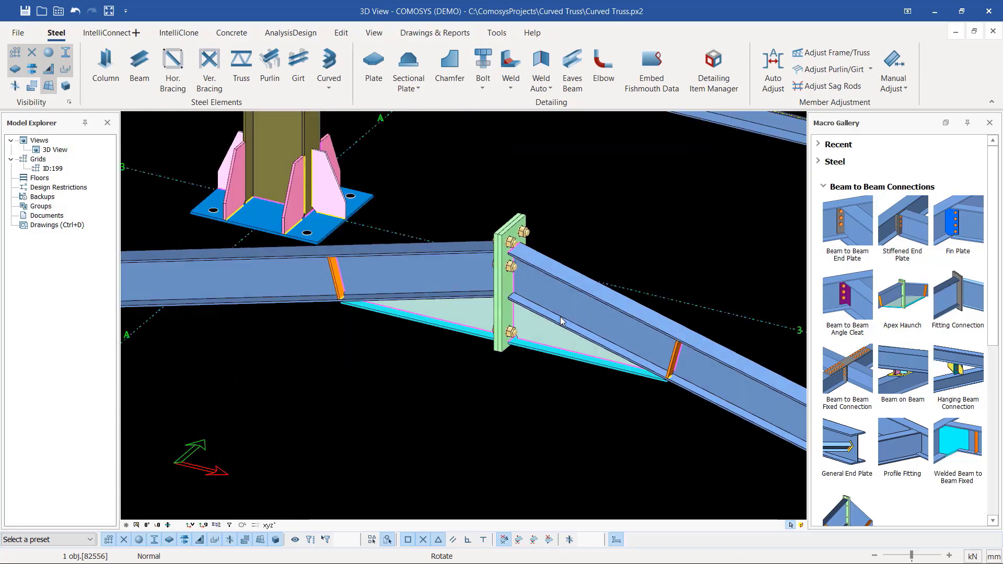
pyautogui.click(75, 13)
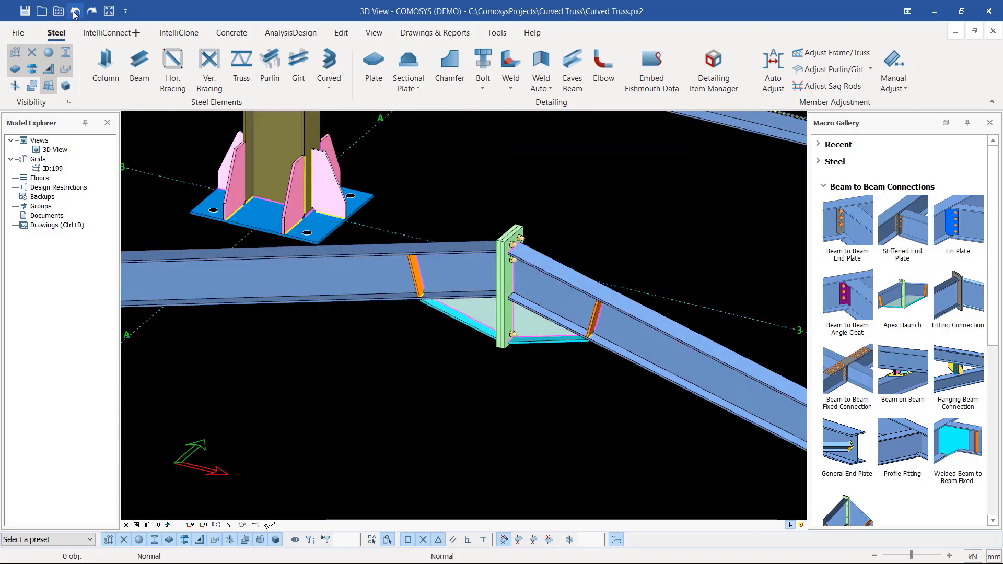
pyautogui.scroll(2, 534, 278)
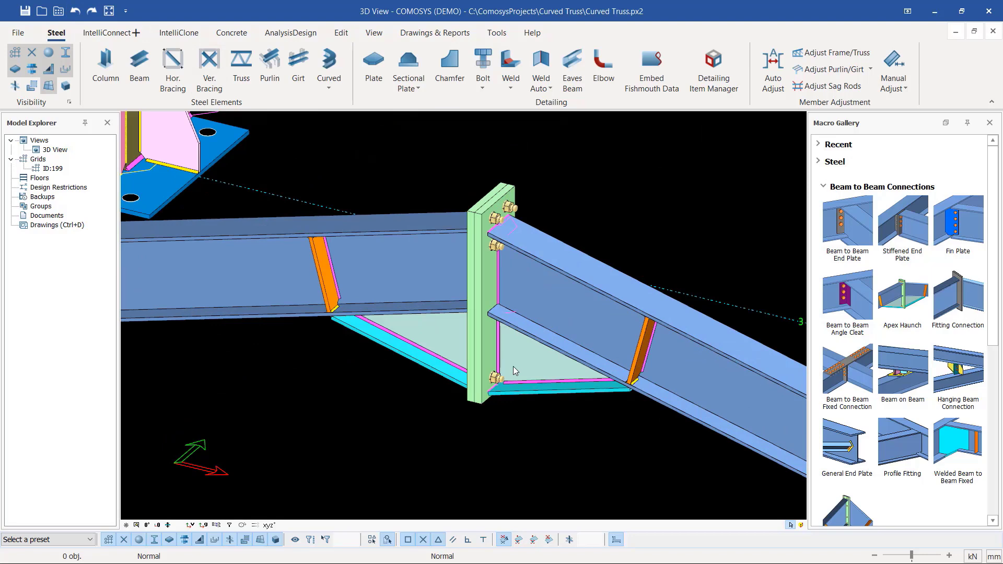
pyautogui.scroll(-3, 517, 299)
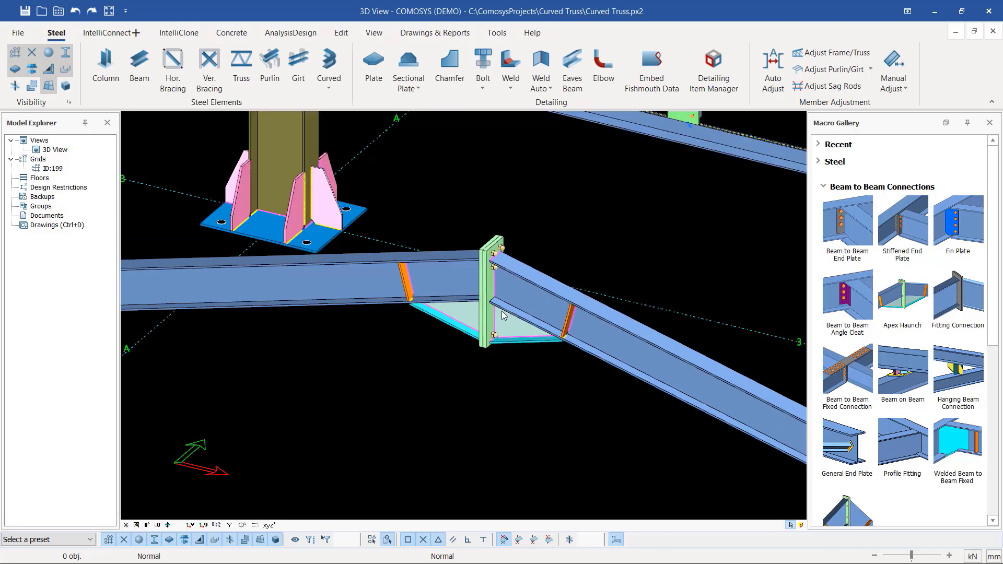
pyautogui.scroll(-5, 524, 317)
pyautogui.moveTo(524, 317); pyautogui.dragTo(482, 312, button='middle')
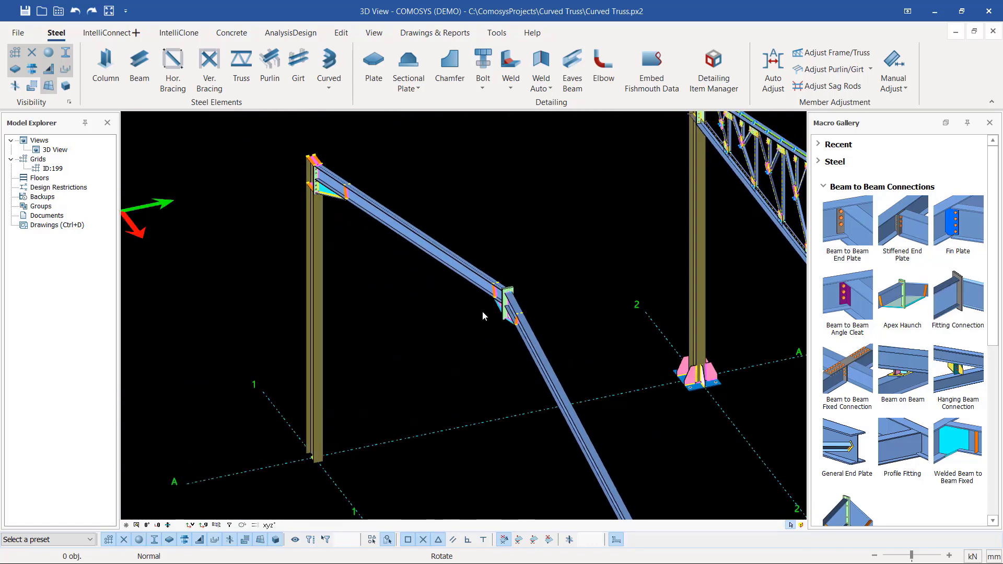
pyautogui.scroll(-5, 482, 312)
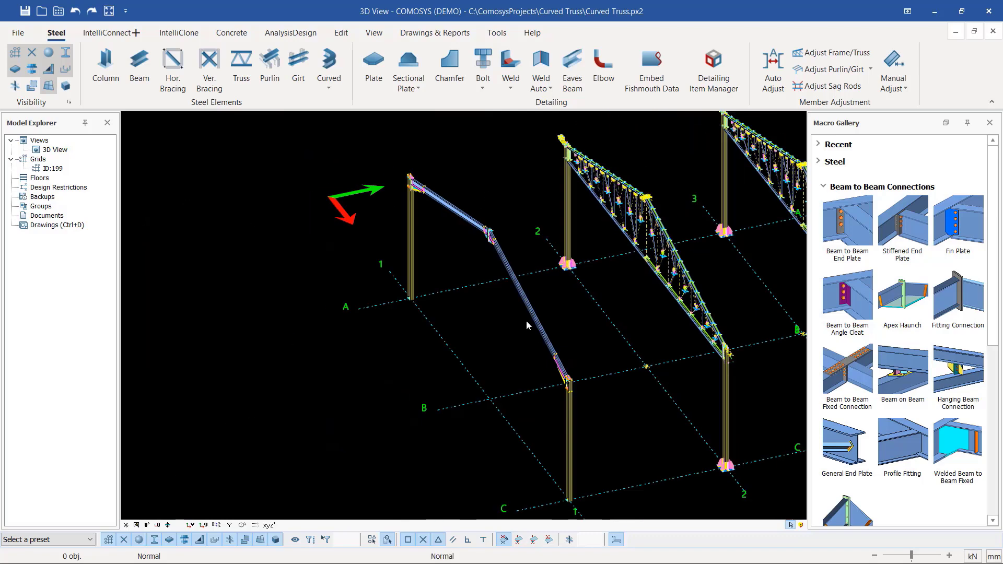
pyautogui.scroll(-2, 451, 259)
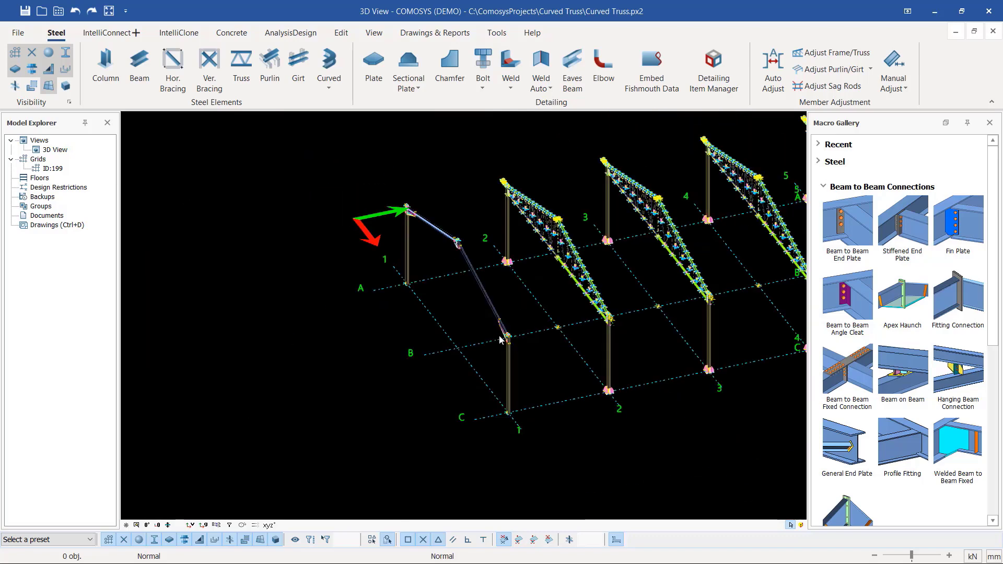
# - Copy the whole axis 1 frame with its connections once to axis 11, using a linear copy of 60000 along Y picked along axis C
pyautogui.moveTo(522, 330); pyautogui.dragTo(516, 243, button='middle')
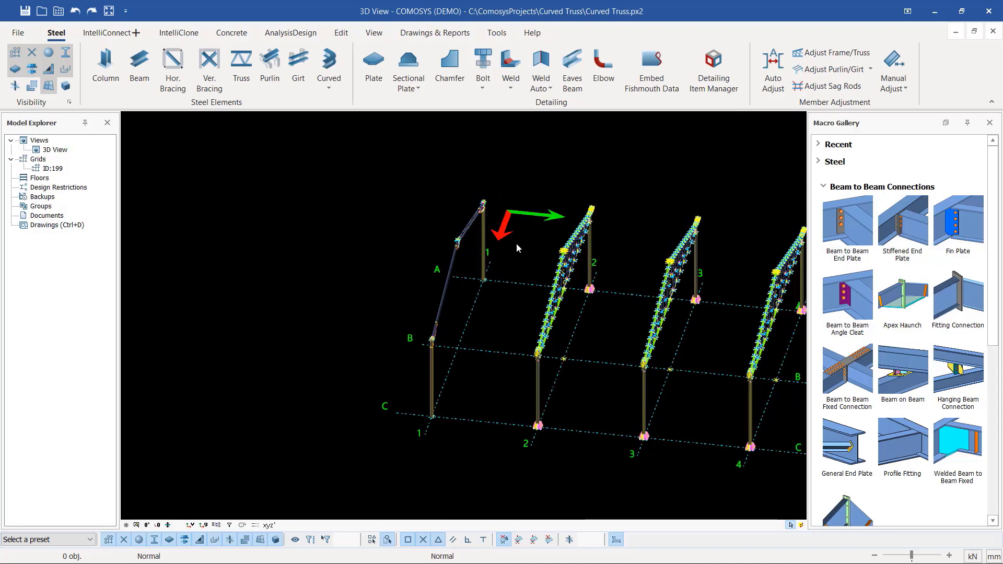
pyautogui.moveTo(510, 174); pyautogui.dragTo(346, 424)
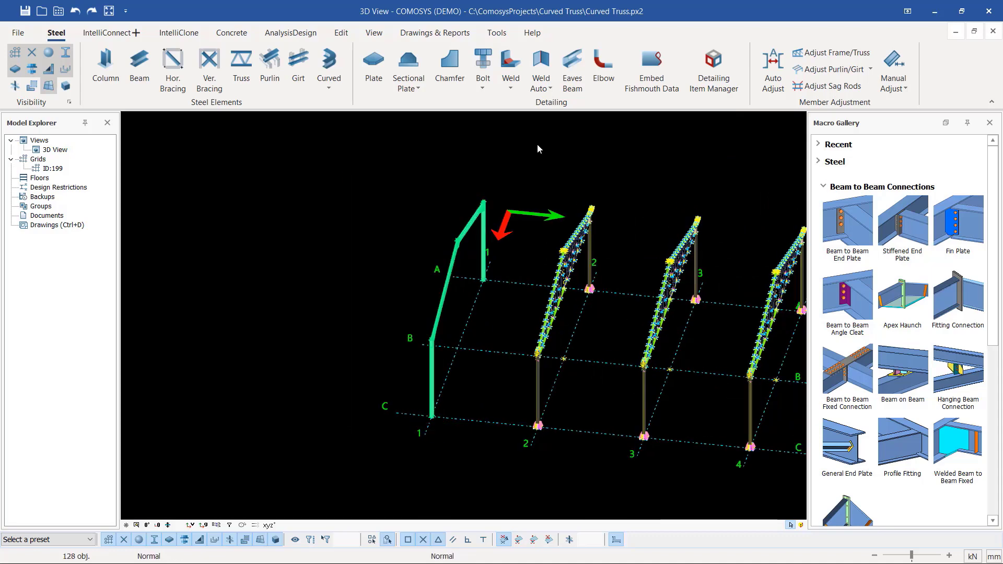
pyautogui.rightClick(537, 144)
pyautogui.moveTo(586, 324)
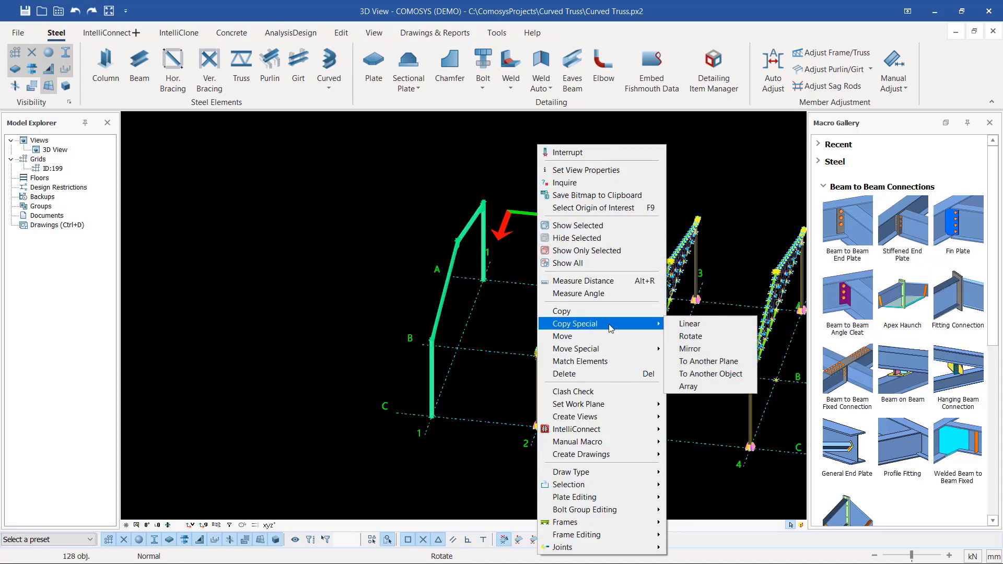
pyautogui.click(690, 324)
pyautogui.scroll(8, 372, 341)
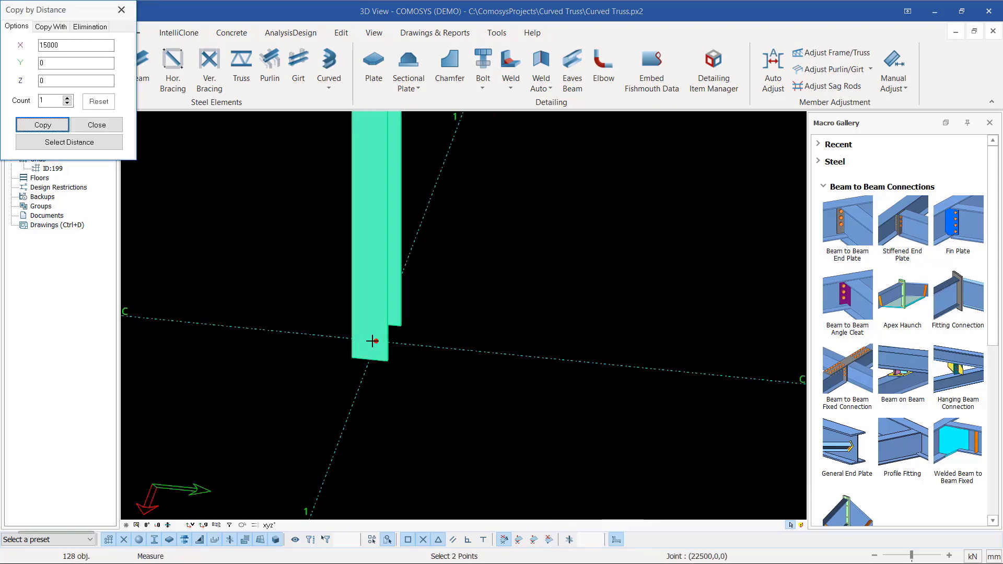
pyautogui.scroll(-10, 372, 341)
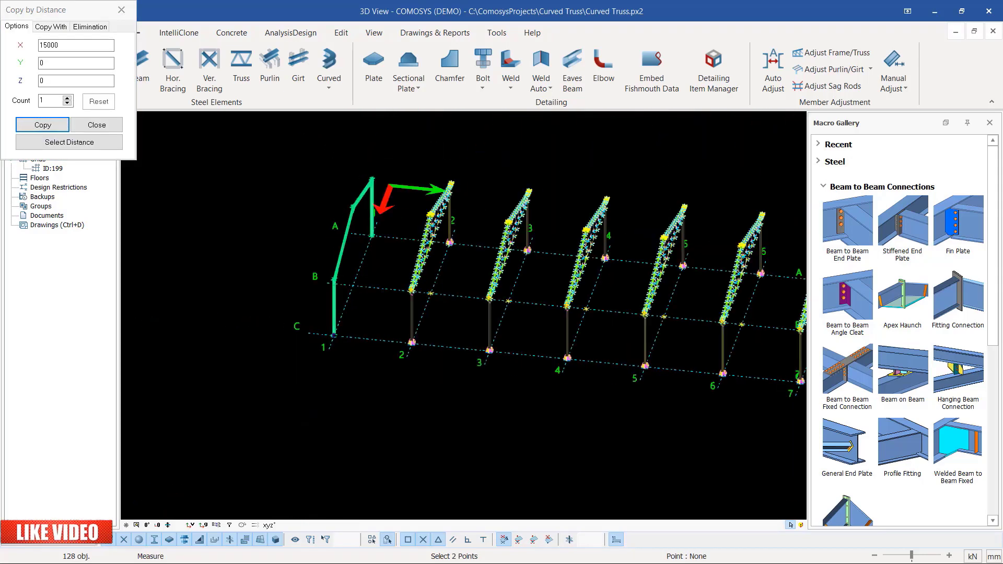
pyautogui.scroll(-6, 349, 339)
pyautogui.scroll(8, 607, 361)
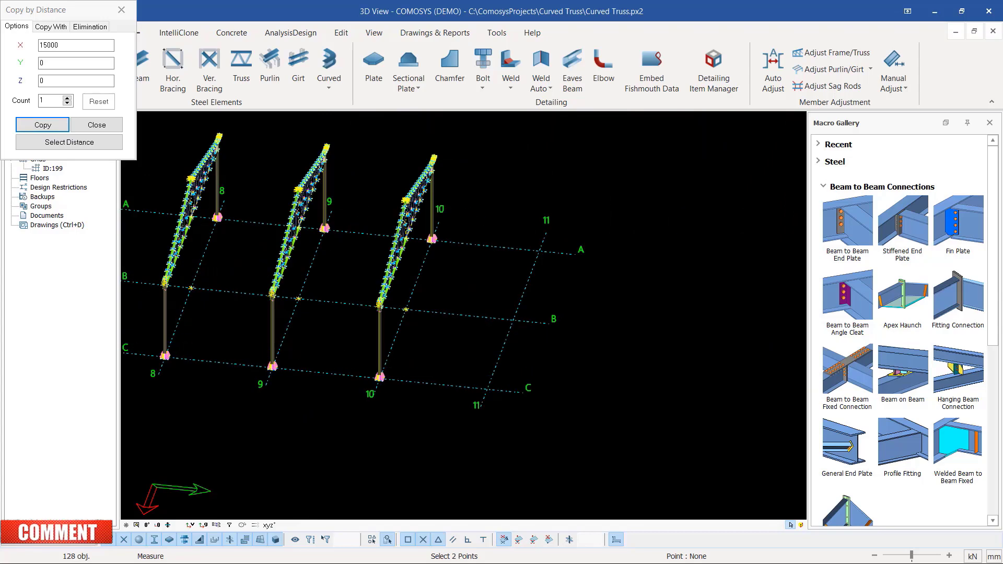
pyautogui.scroll(2, 487, 387)
pyautogui.click(489, 384)
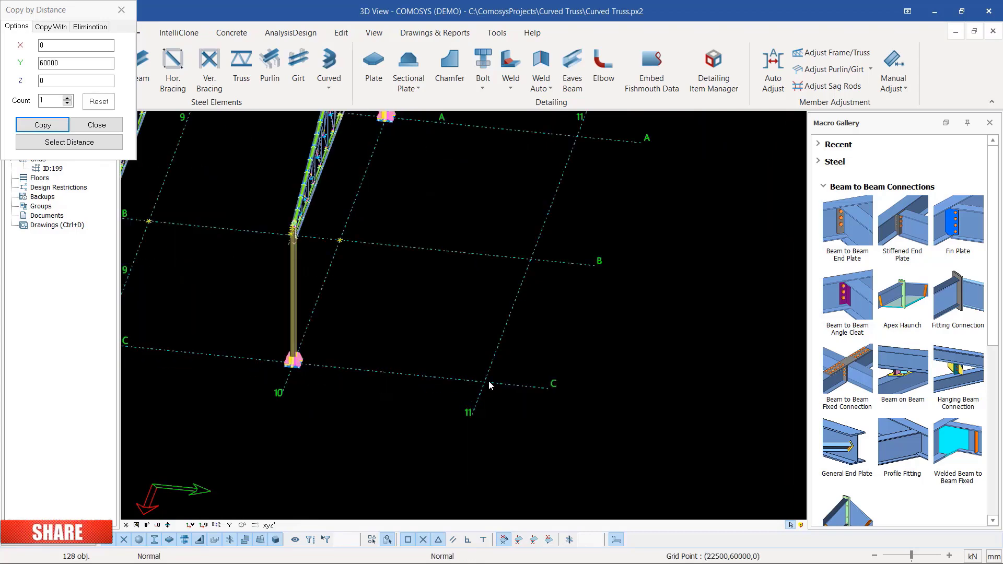
pyautogui.click(43, 124)
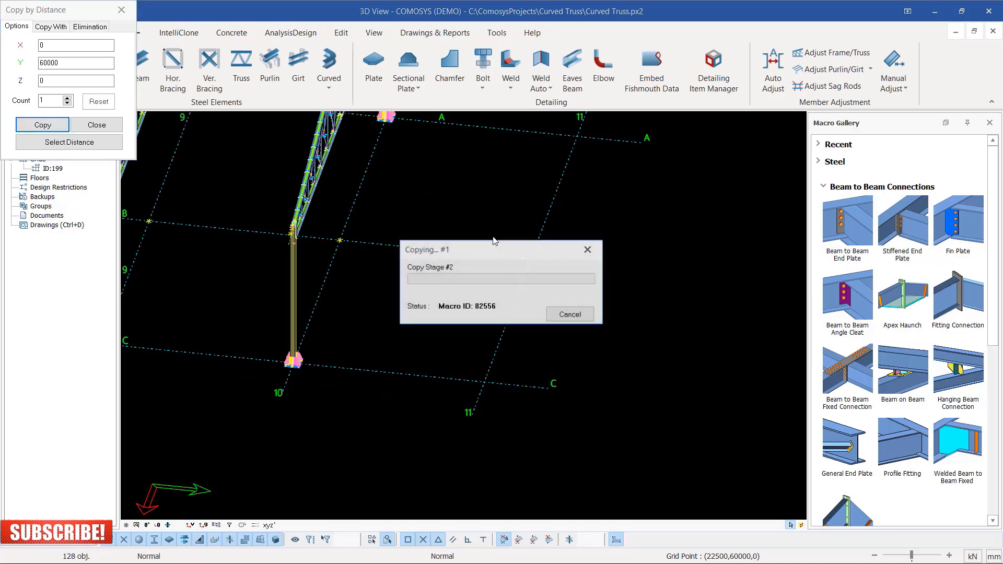
pyautogui.click(97, 124)
pyautogui.click(595, 312)
# - Examine the apex haunch of the copied frame on axis 11 and the haunch connections of the frame on axis 1
pyautogui.scroll(-3, 584, 302)
pyautogui.scroll(-5, 584, 301)
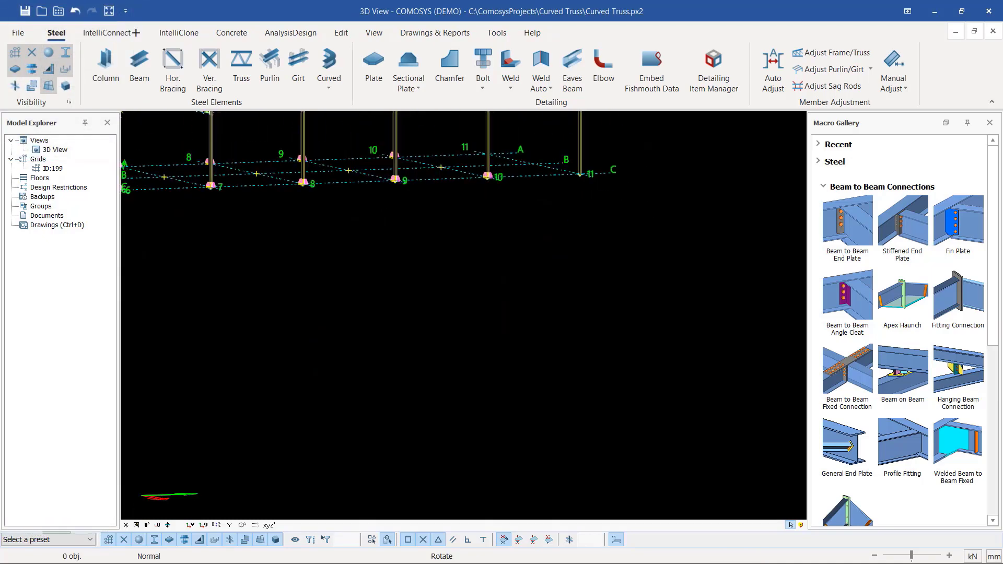
pyautogui.scroll(8, 533, 376)
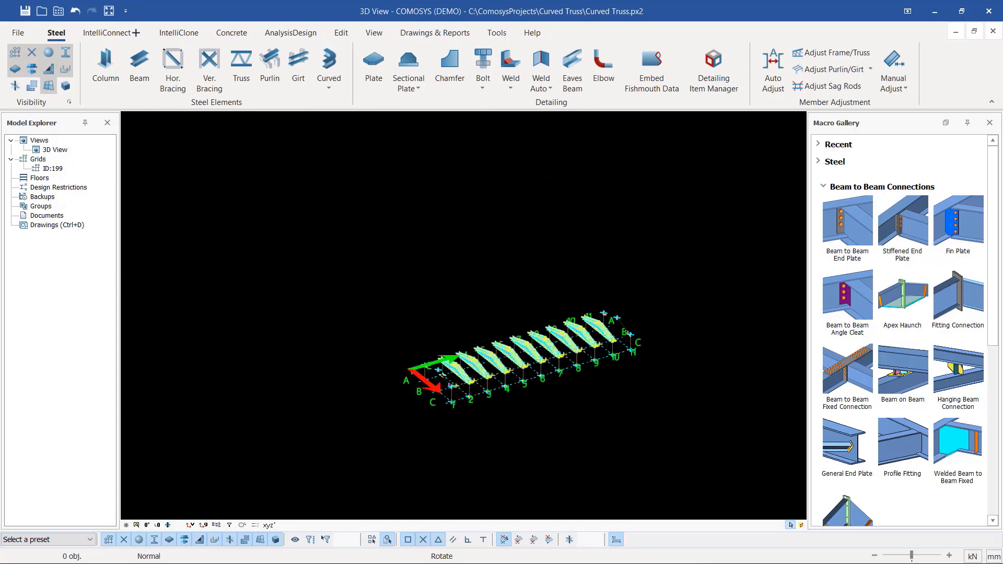
pyautogui.scroll(3, 651, 250)
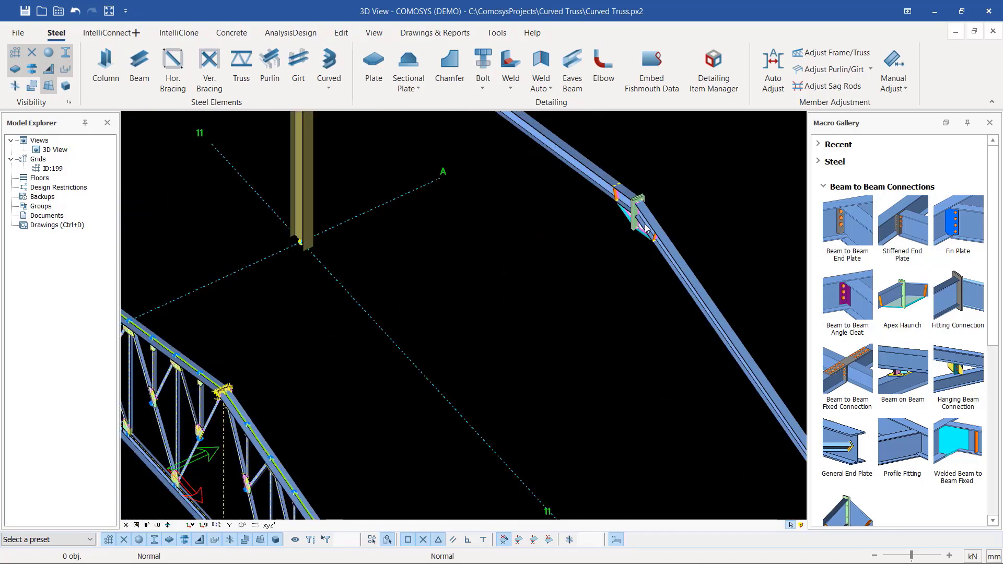
pyautogui.click(647, 235)
pyautogui.scroll(-10, 654, 230)
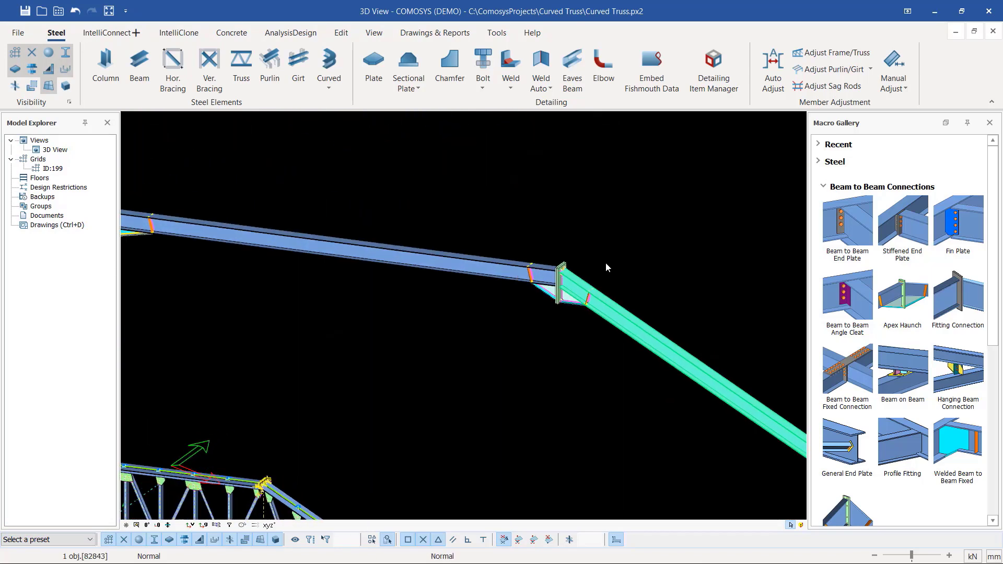
pyautogui.scroll(-1, 603, 285)
pyautogui.scroll(6, 466, 379)
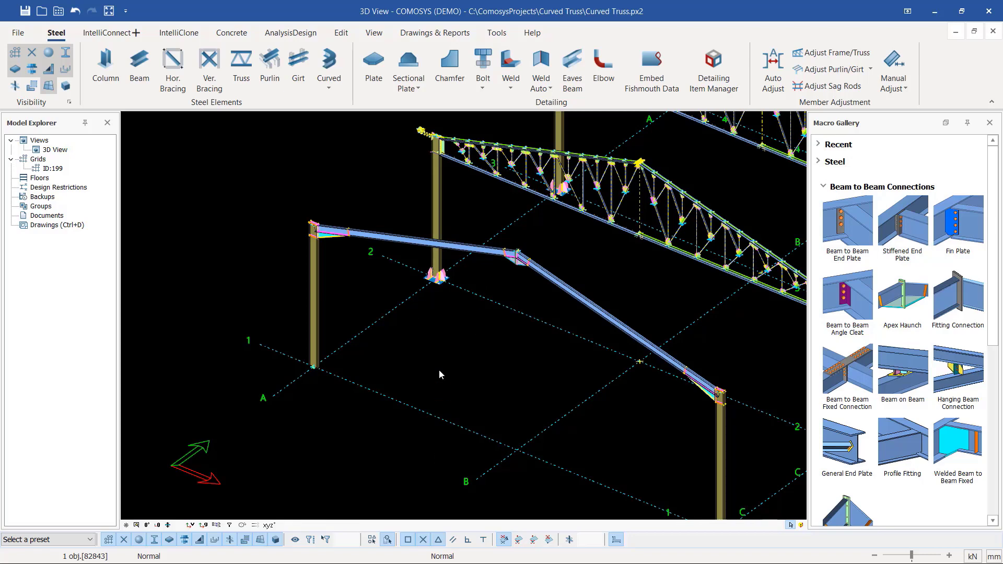
pyautogui.scroll(-2, 484, 359)
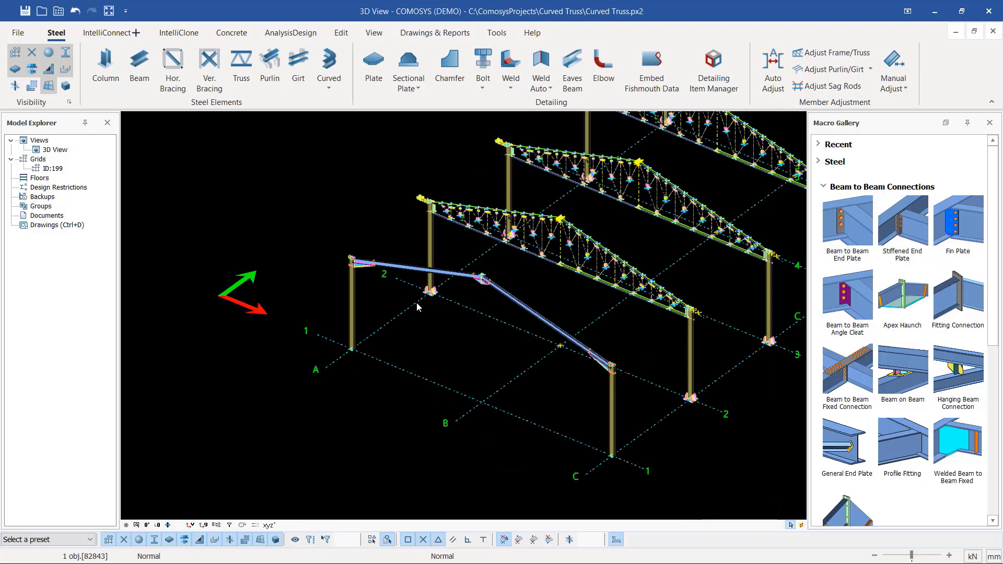
pyautogui.scroll(2, 514, 415)
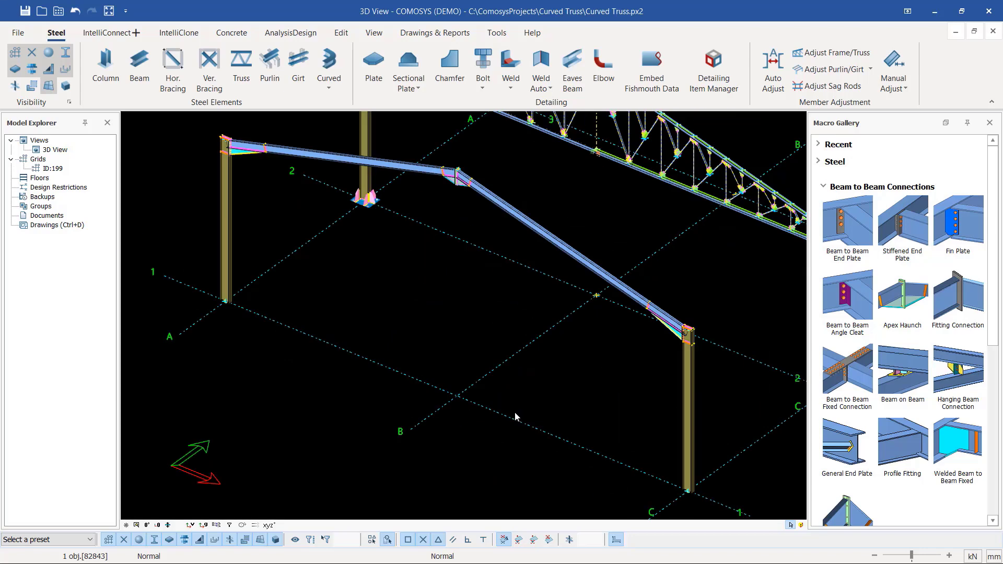